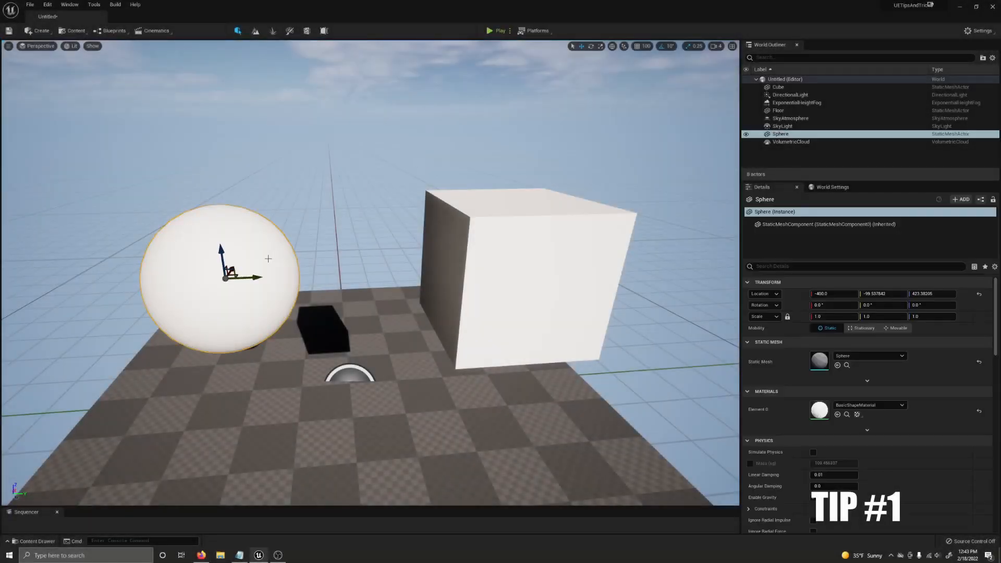
- Group the cube and sphere with Ctrl+G, then move and rotate the group as one unit
{"action": "left_click", "coordinate": [462, 263], "text": "ctrl"}
{"action": "key", "text": "ctrl+g"}
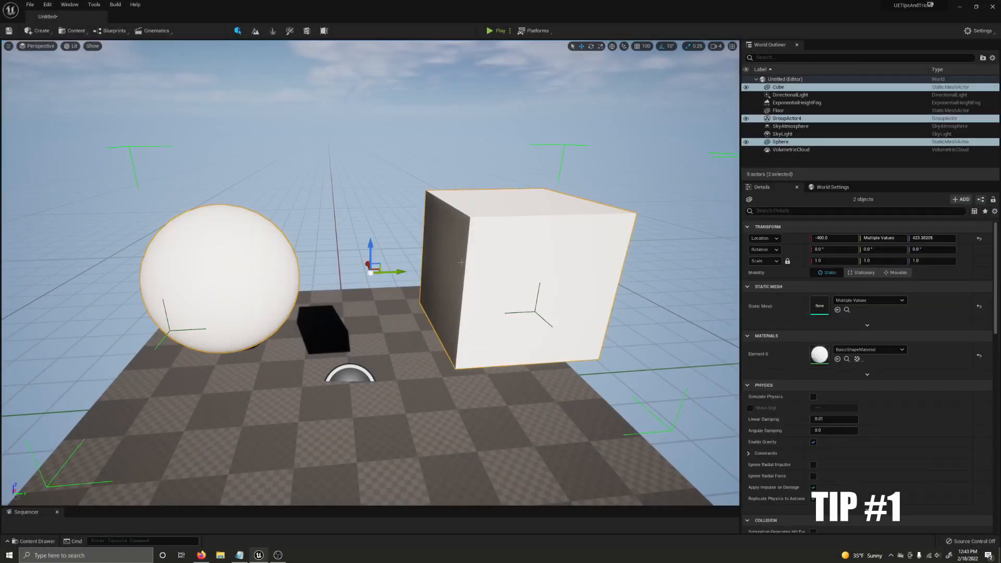
{"action": "left_click_drag", "start_coordinate": [390, 273], "coordinate": [380, 273]}
{"action": "key", "text": "e"}
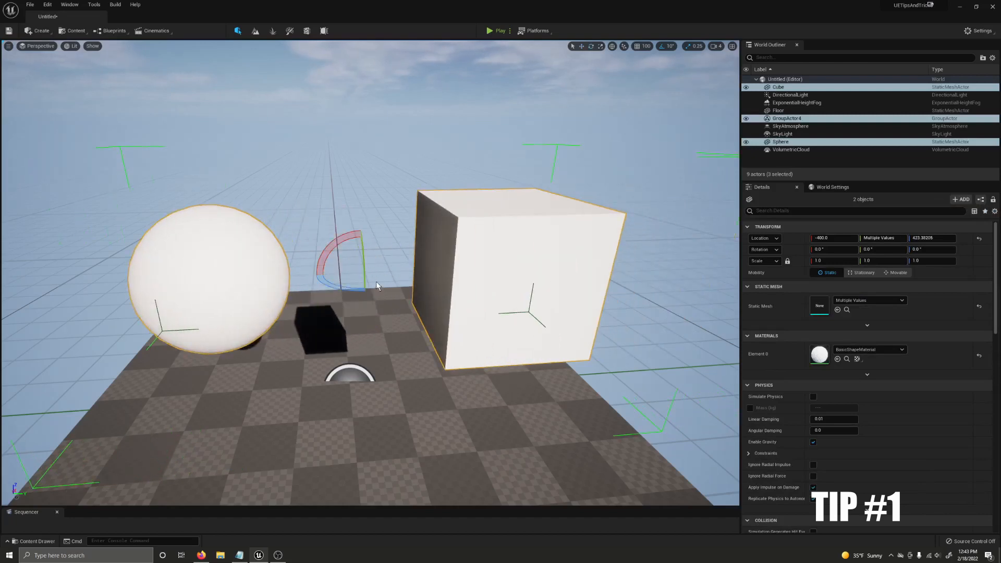
{"action": "mouse_move", "coordinate": [364, 283]}
{"action": "left_mouse_down"}
{"action": "mouse_move", "coordinate": [320, 274]}
{"action": "mouse_move", "coordinate": [357, 270]}
{"action": "left_mouse_up"}
{"action": "key", "text": "w"}
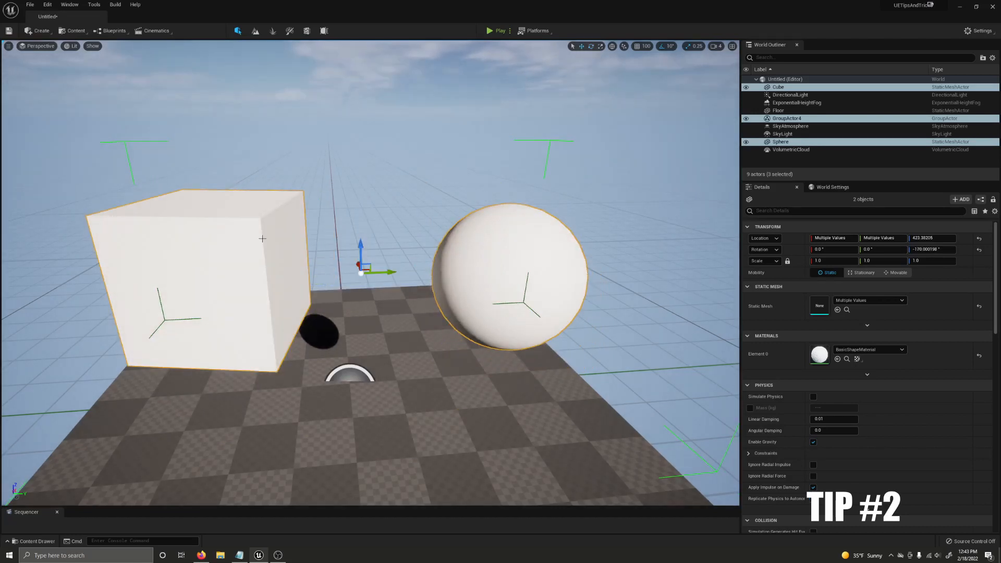
- Unlock the group and move the sphere alone leftward, closer to the cube
{"action": "right_click", "coordinate": [267, 250]}
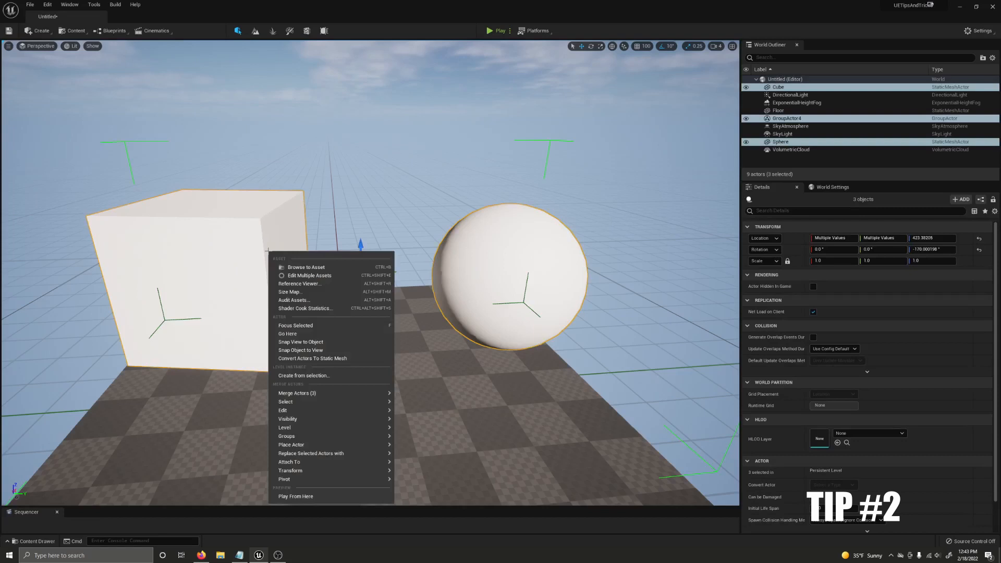
{"action": "mouse_move", "coordinate": [333, 436]}
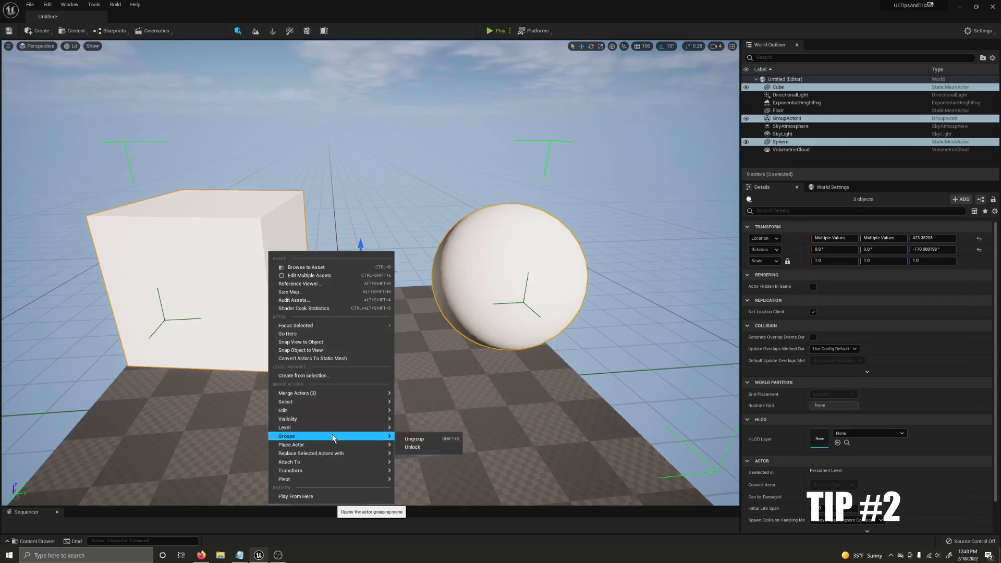
{"action": "left_click", "coordinate": [426, 447]}
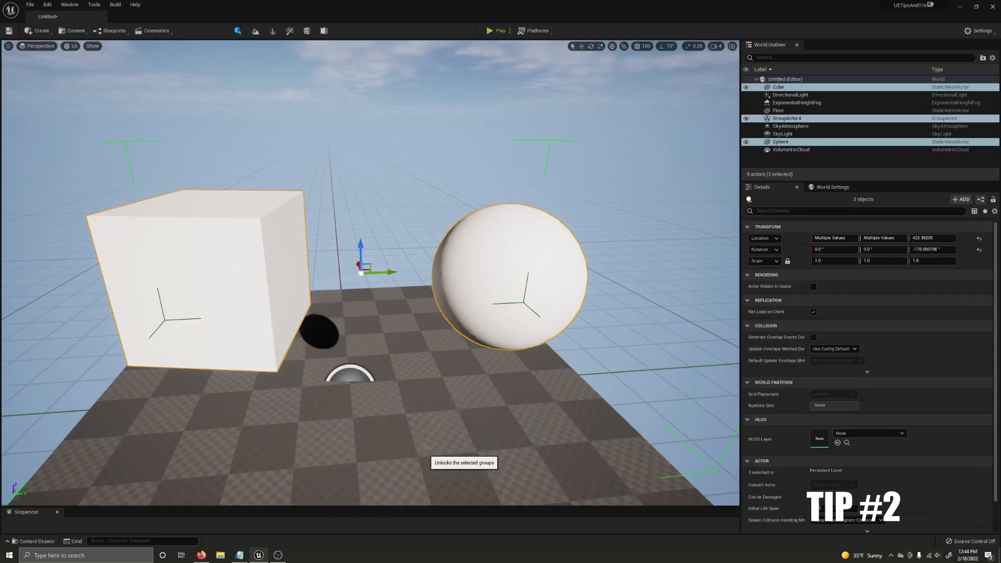
{"action": "left_click", "coordinate": [509, 297]}
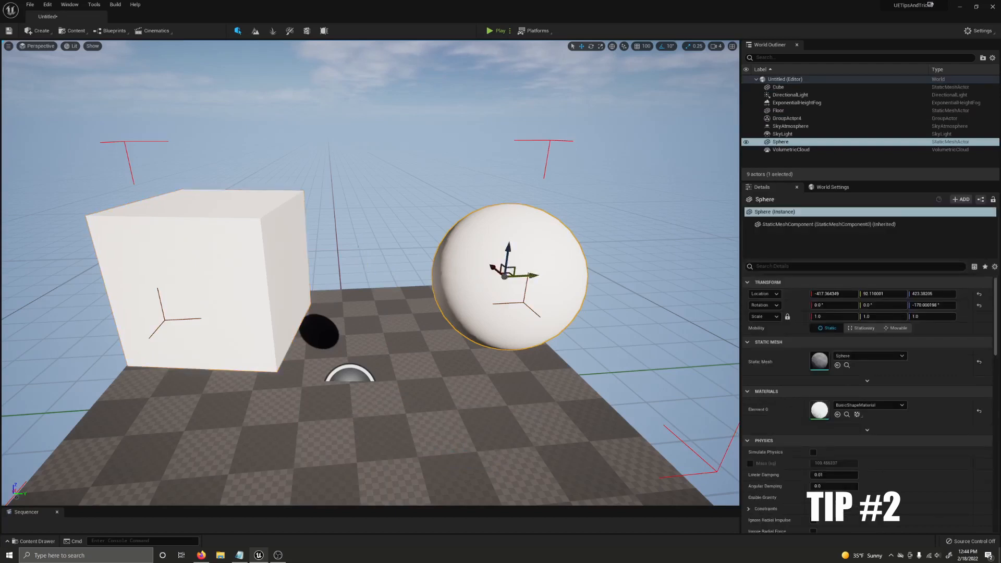
{"action": "left_click_drag", "start_coordinate": [531, 274], "coordinate": [435, 279]}
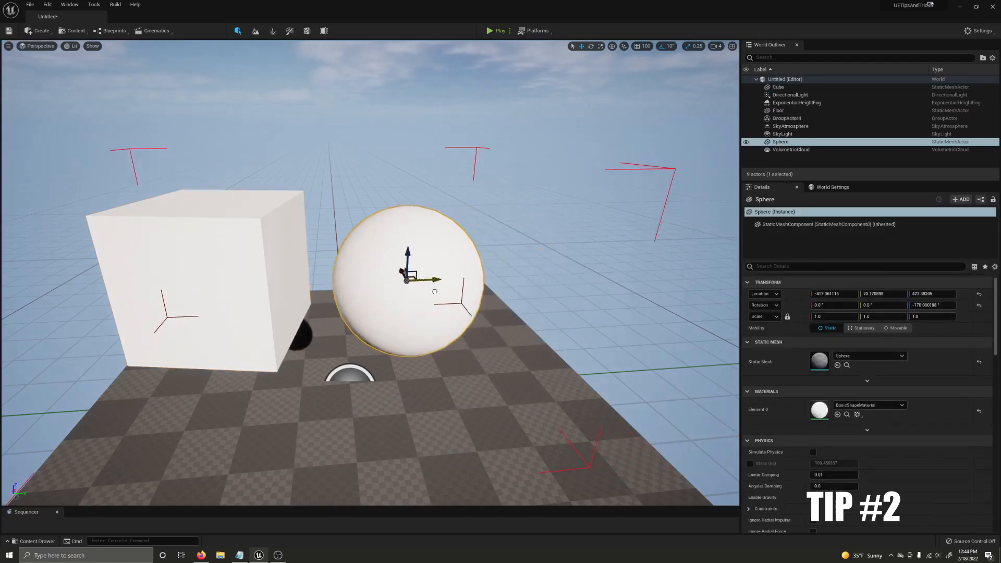
- Remove the sphere from its group via right-click Groups, then reselect both actors
{"action": "left_click", "coordinate": [195, 258]}
{"action": "left_click", "coordinate": [411, 295]}
{"action": "right_click", "coordinate": [396, 297]}
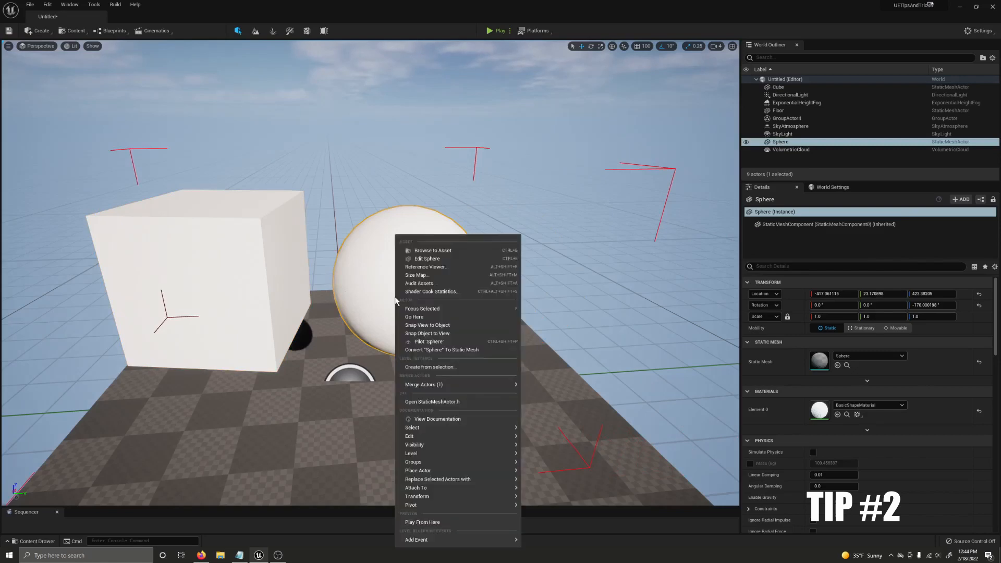
{"action": "mouse_move", "coordinate": [413, 462]}
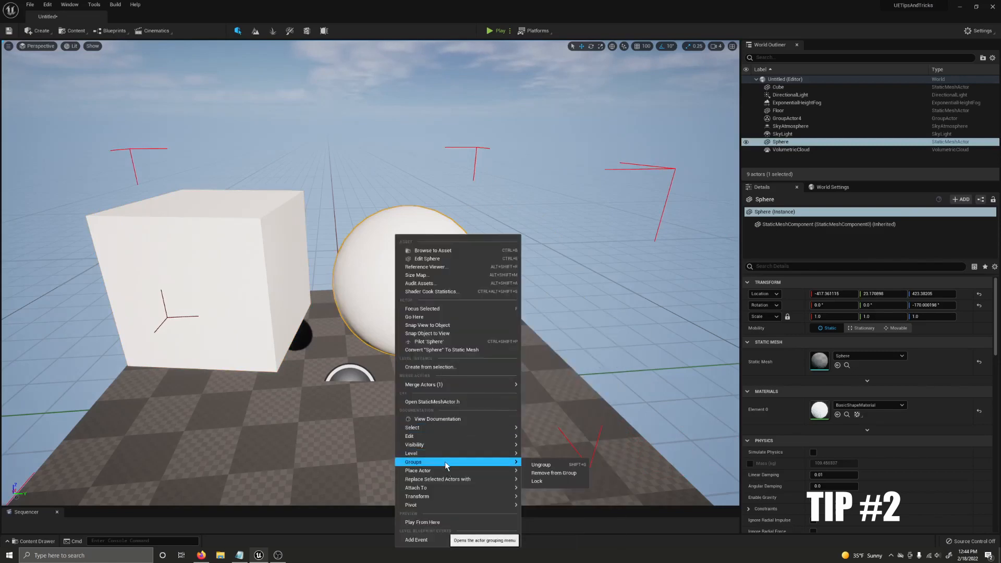
{"action": "left_click", "coordinate": [546, 477]}
{"action": "left_click", "coordinate": [490, 341], "text": "shift"}
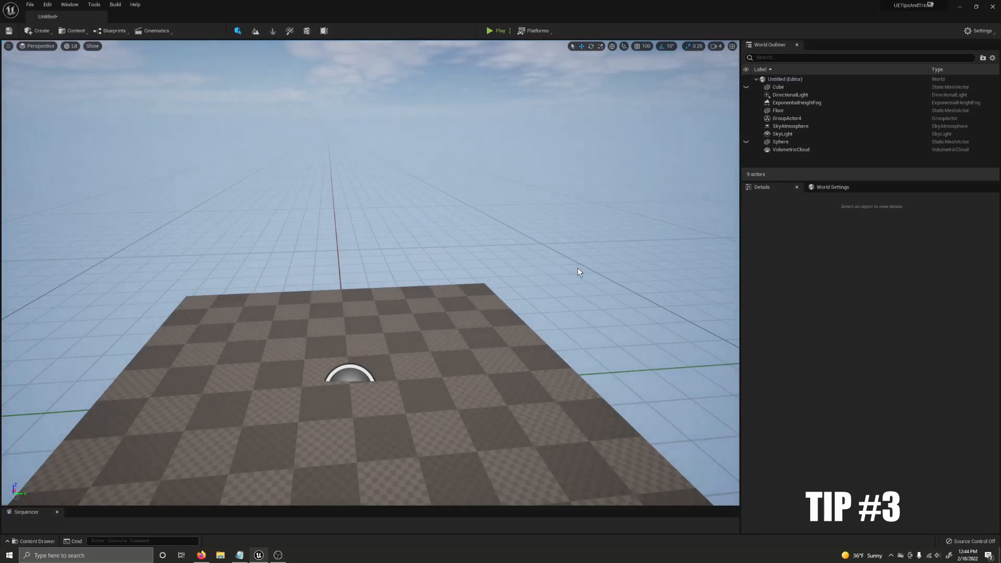
- Unhide the cube and sphere with Ctrl+H, move the group, and frame the view on it with F
{"action": "key", "text": "ctrl+h"}
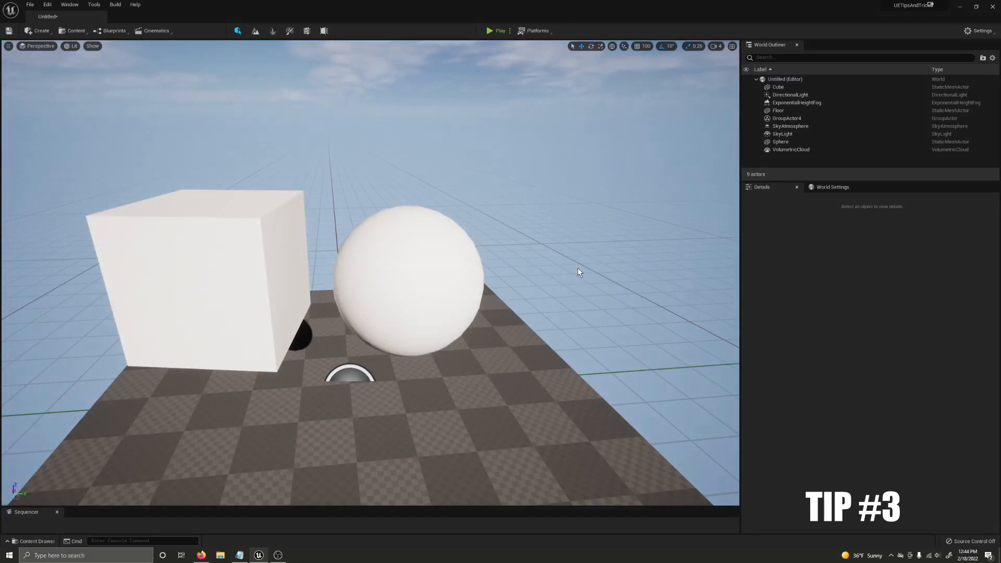
{"action": "left_click", "coordinate": [432, 266]}
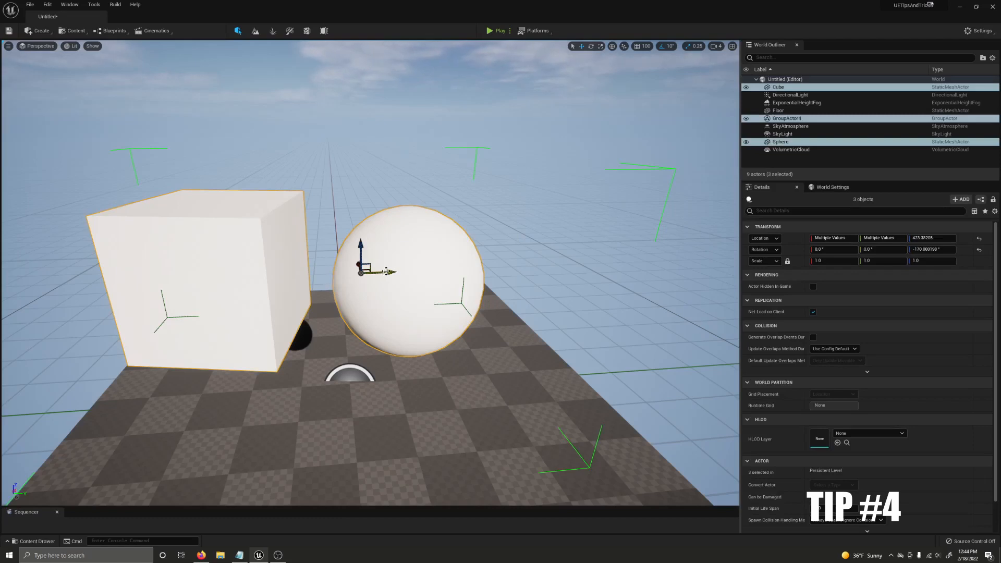
{"action": "left_click_drag", "start_coordinate": [384, 271], "coordinate": [362, 270], "text": "shift"}
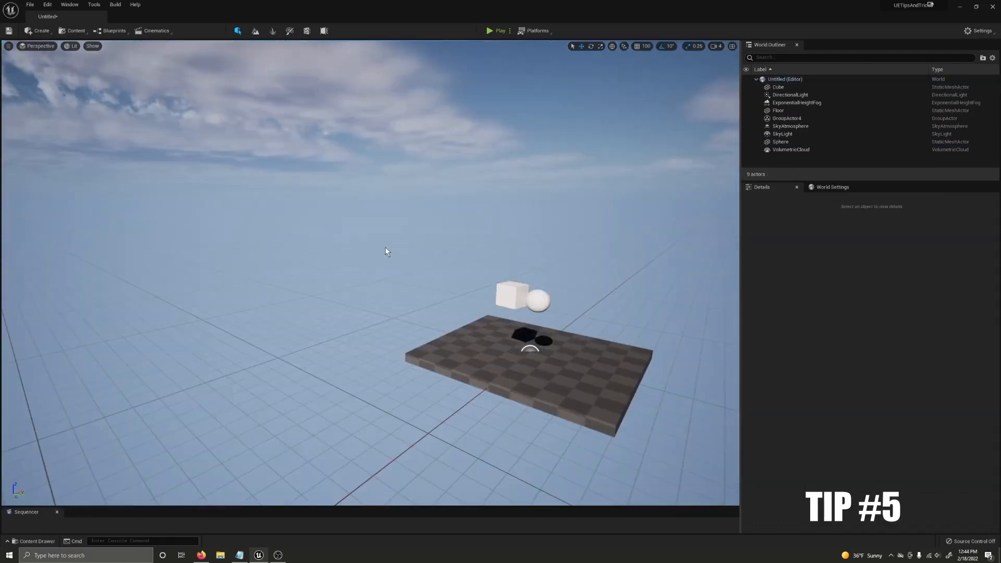
{"action": "left_click", "coordinate": [511, 296]}
{"action": "key", "text": "f"}
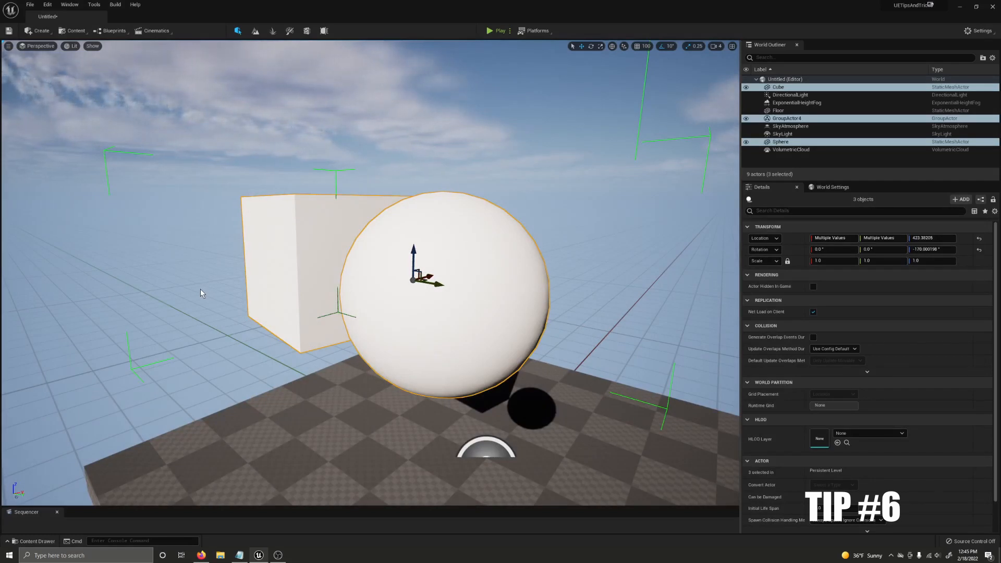
- Cycle the gizmo between rotate, scale and move modes using E, R and W
{"action": "key", "text": "e"}
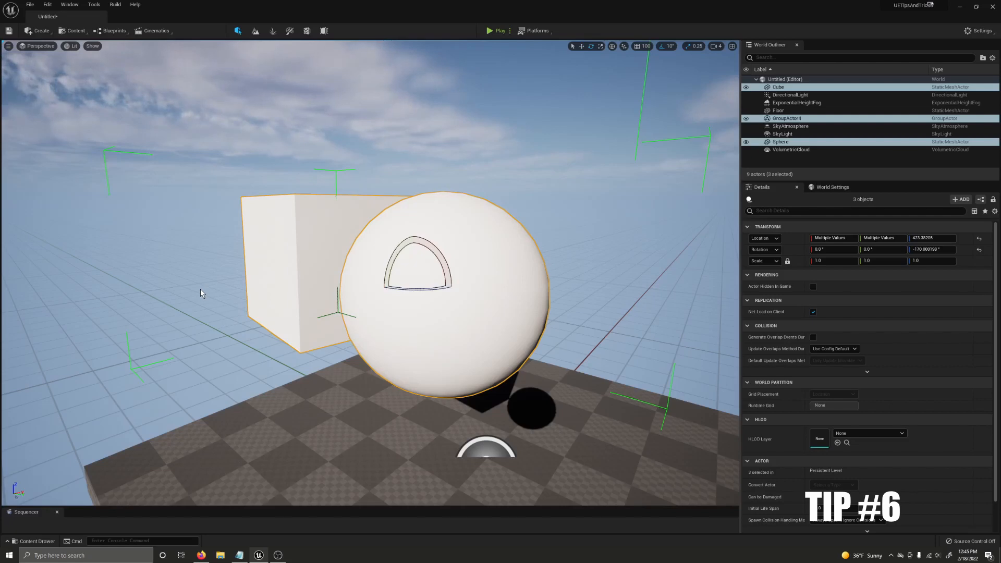
{"action": "key", "text": "r"}
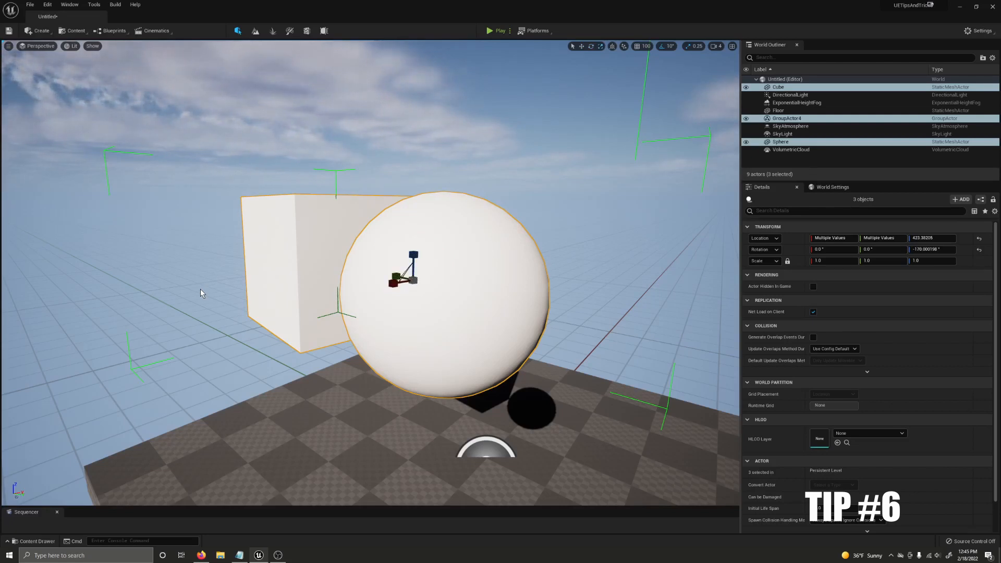
{"action": "key", "text": "w"}
{"action": "key", "text": "e"}
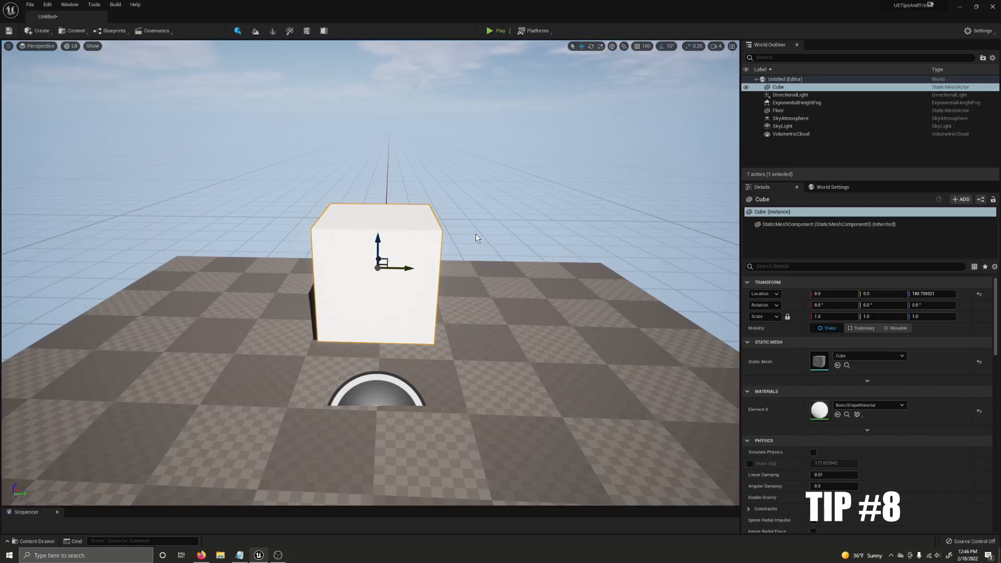
- Snap the cube to the floor with End, offset its pivot to a top corner, rotate around it, and move in snapped steps
{"action": "key", "text": "End"}
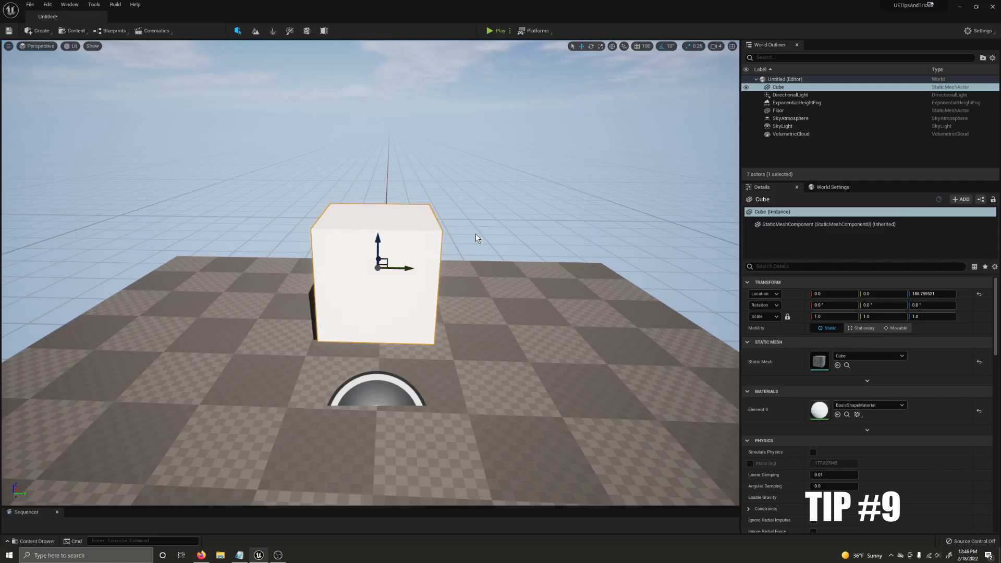
{"action": "key", "text": "End"}
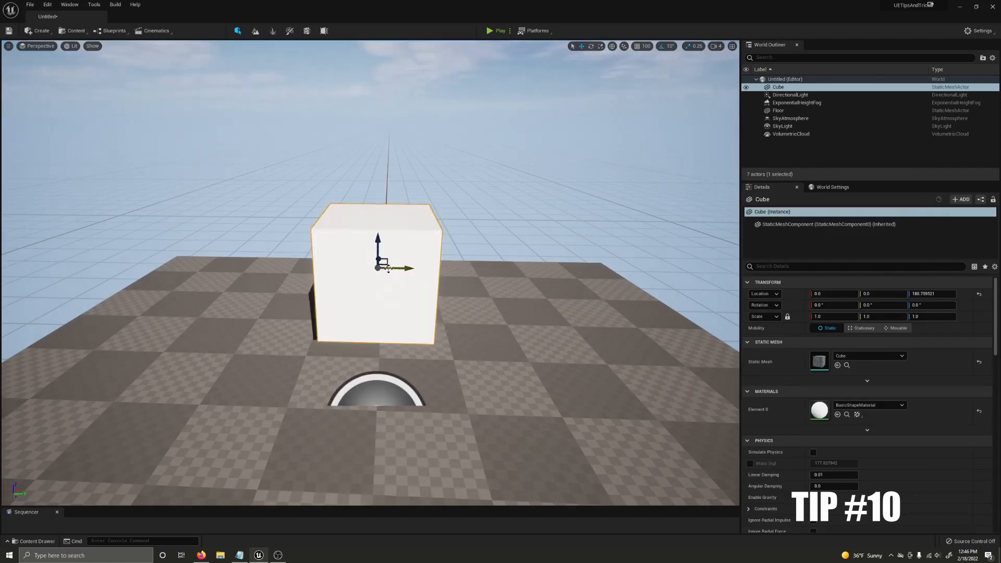
{"action": "mouse_move", "coordinate": [380, 266]}
{"action": "middle_mouse_down", "text": "alt"}
{"action": "mouse_move", "coordinate": [429, 200]}
{"action": "mouse_move", "coordinate": [558, 232]}
{"action": "middle_mouse_up", "text": "alt"}
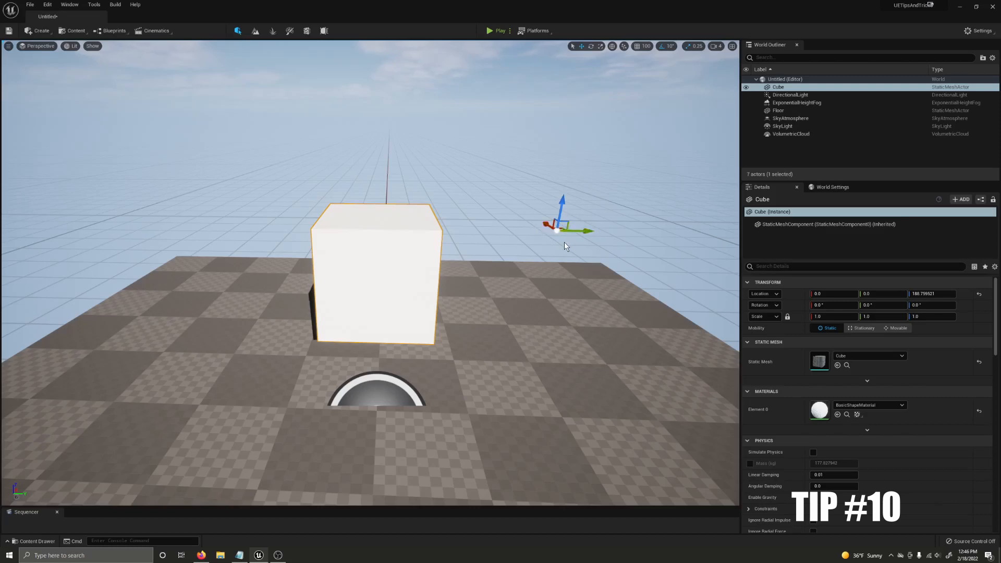
{"action": "key", "text": "space"}
{"action": "left_click_drag", "start_coordinate": [524, 213], "coordinate": [540, 235]}
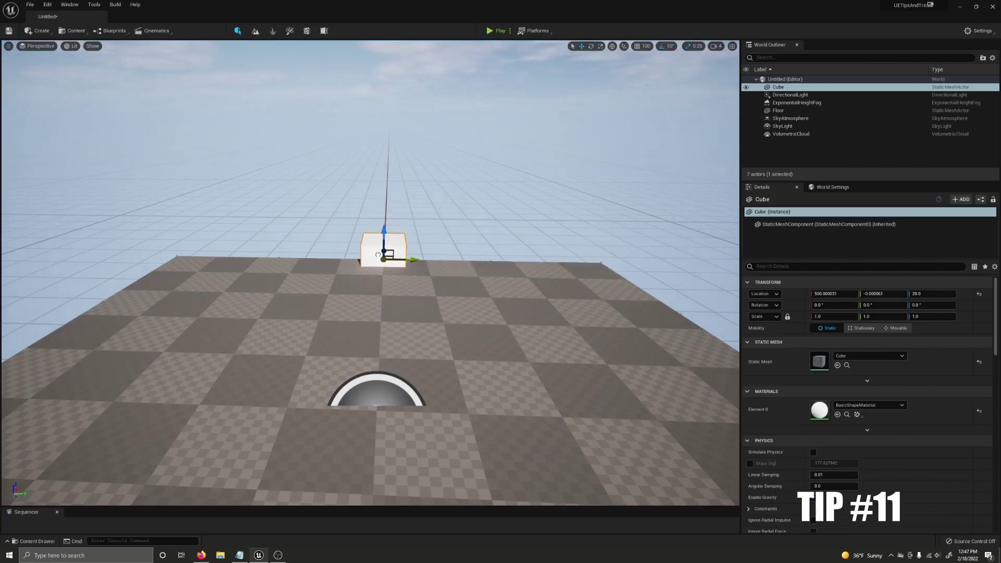
{"action": "left_click_drag", "start_coordinate": [383, 256], "coordinate": [491, 258]}
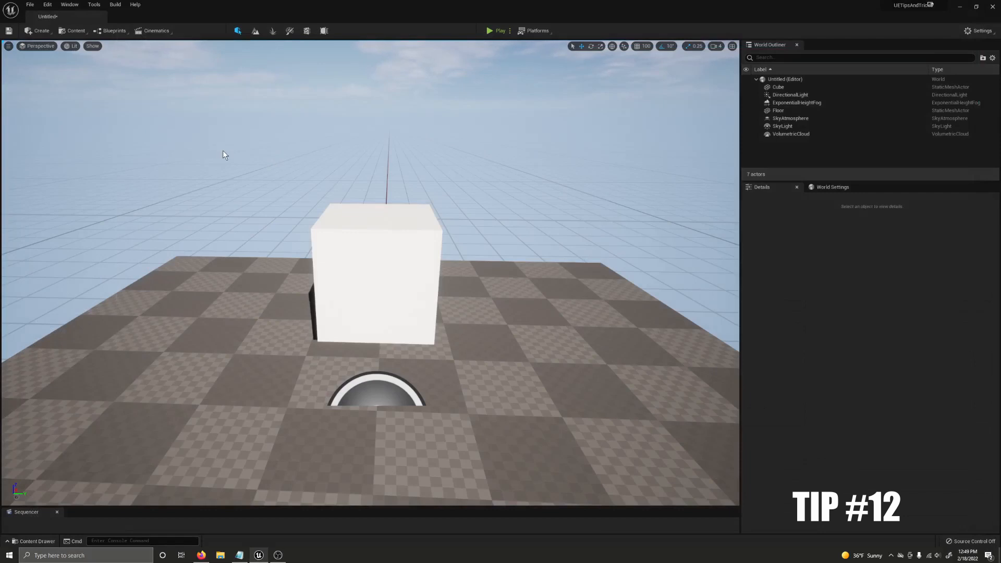
- Bind Backslash to the Level Editor Paste Here command in Editor Preferences Keyboard Shortcuts, then close preferences
{"action": "left_click", "coordinate": [49, 6]}
{"action": "left_click", "coordinate": [86, 112]}
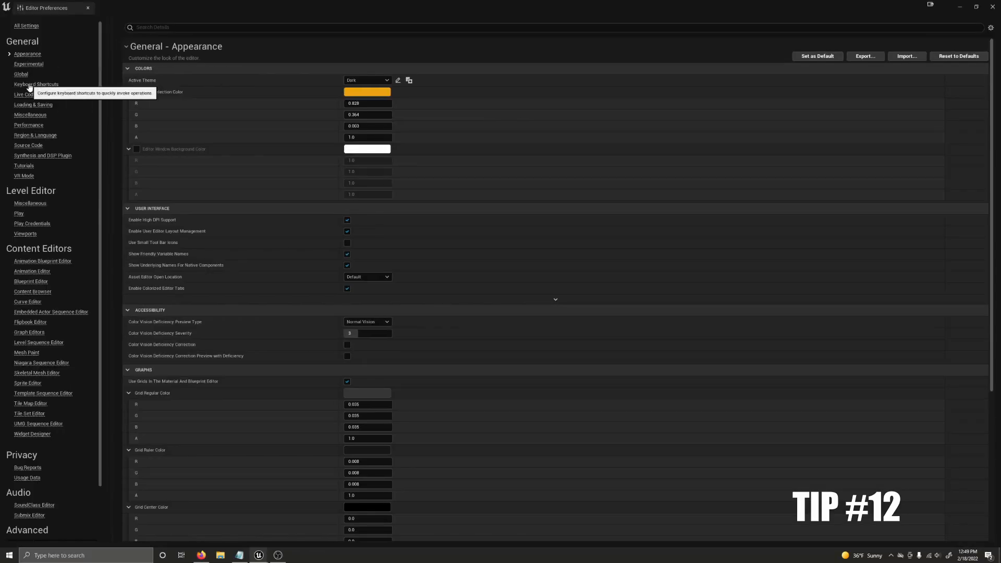
{"action": "left_click", "coordinate": [36, 84]}
{"action": "type", "text": "paste here"}
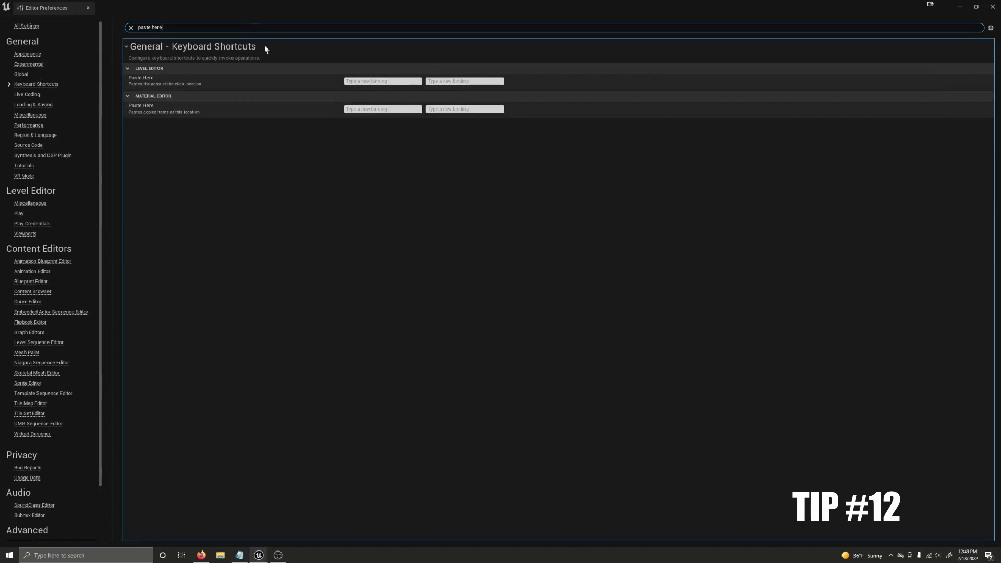
{"action": "left_click", "coordinate": [363, 81]}
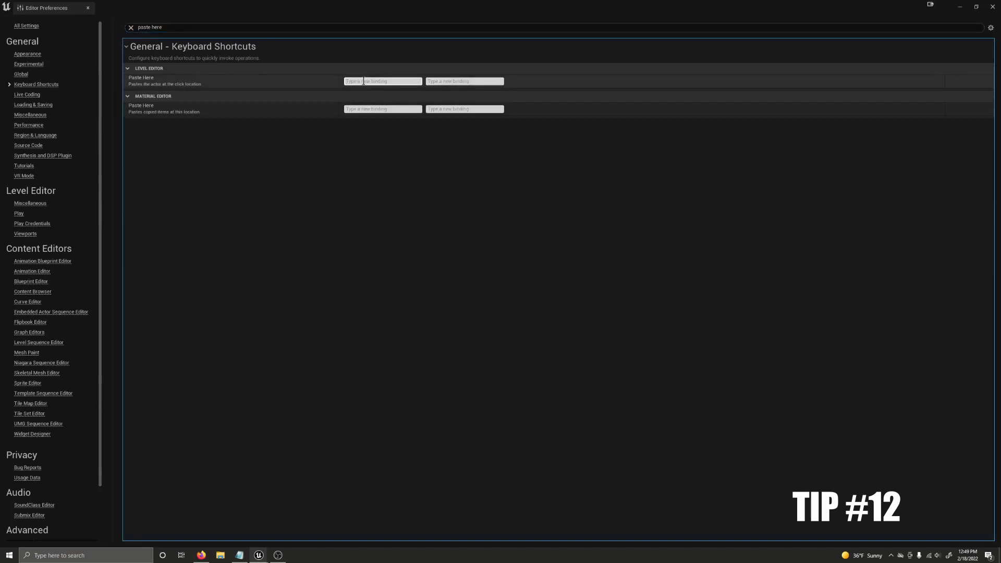
{"action": "key", "text": "backslash"}
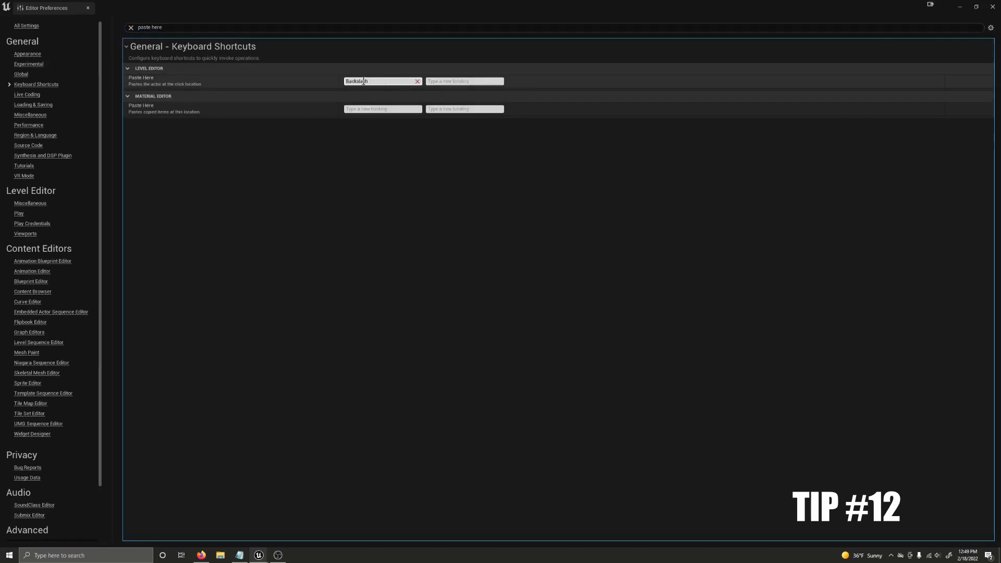
{"action": "left_click", "coordinate": [249, 68]}
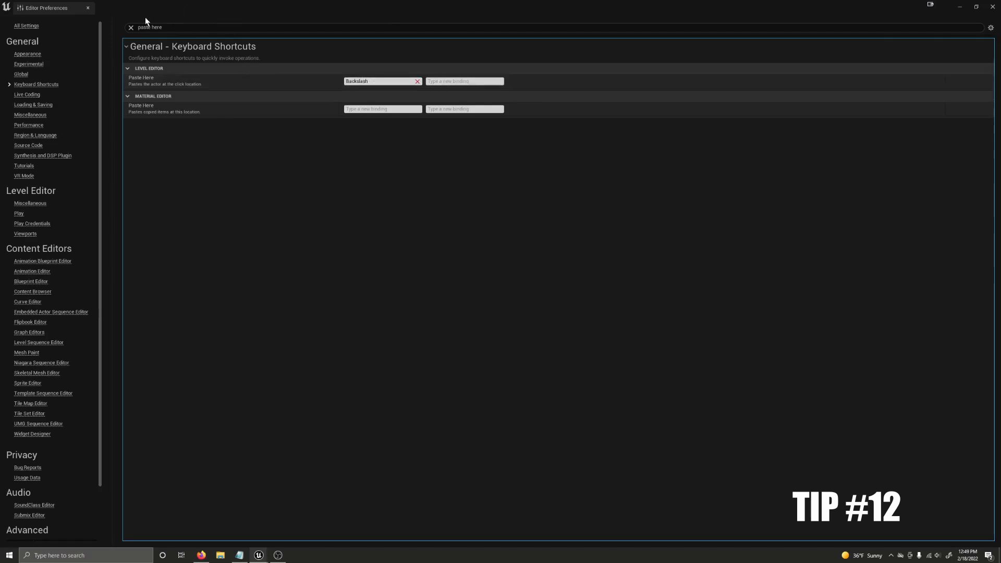
{"action": "left_click", "coordinate": [88, 8]}
- Duplicate the cube in place and drag the copy off the floor to the left
{"action": "left_click", "coordinate": [370, 272]}
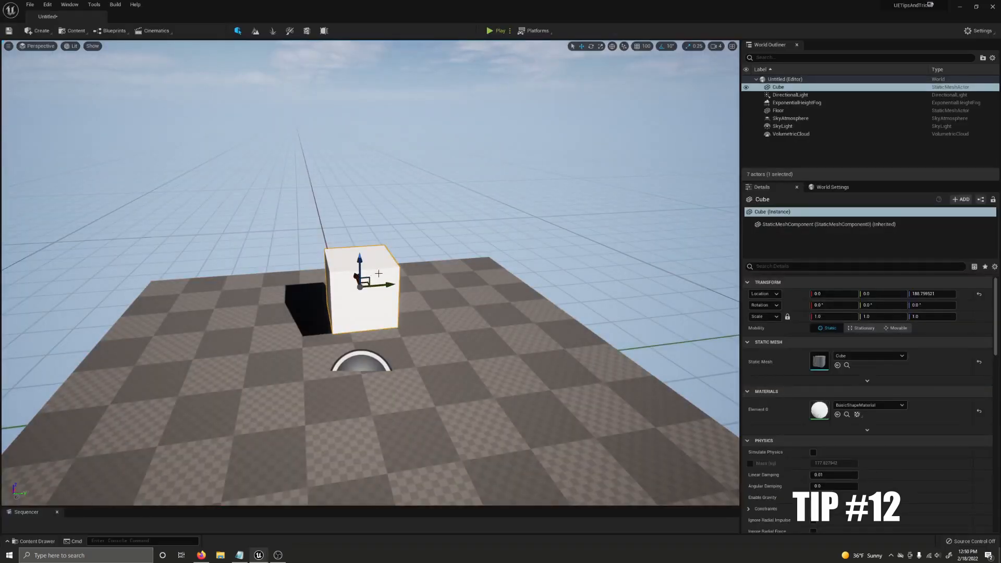
{"action": "key", "text": "ctrl+d"}
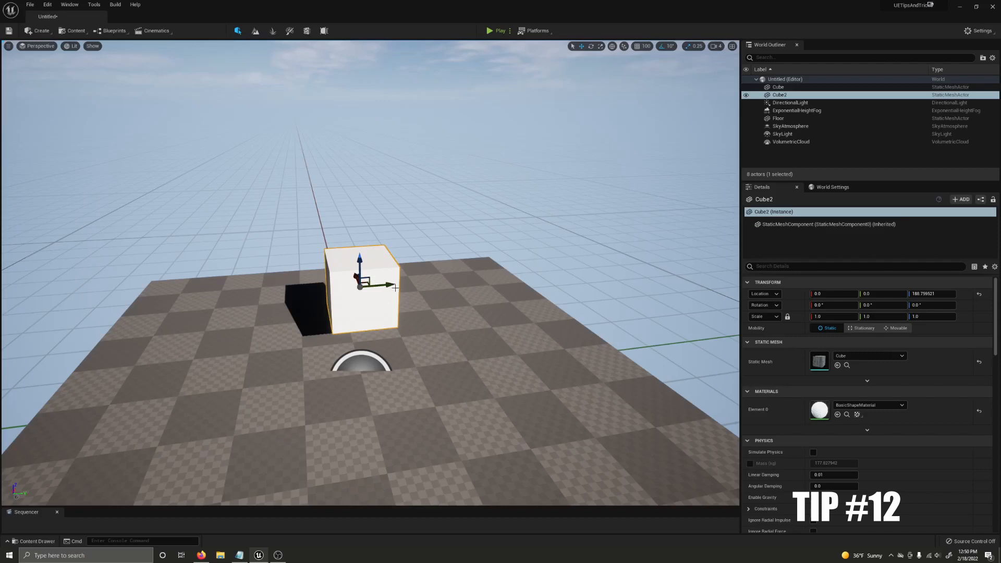
{"action": "right_click", "coordinate": [381, 295]}
{"action": "key", "text": "Escape"}
{"action": "right_click_drag", "start_coordinate": [383, 295], "coordinate": [481, 271]}
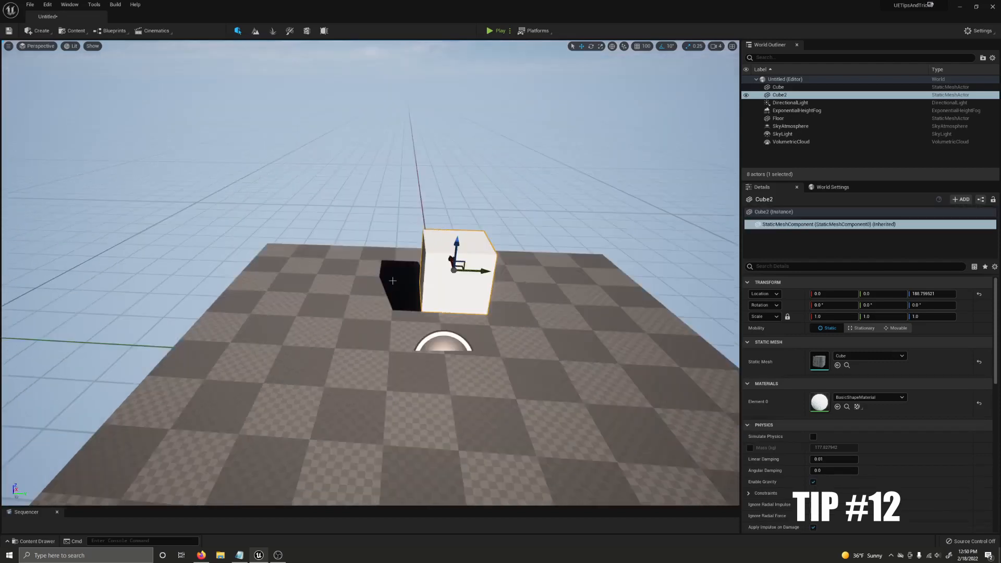
{"action": "left_click_drag", "start_coordinate": [470, 270], "coordinate": [16, 251]}
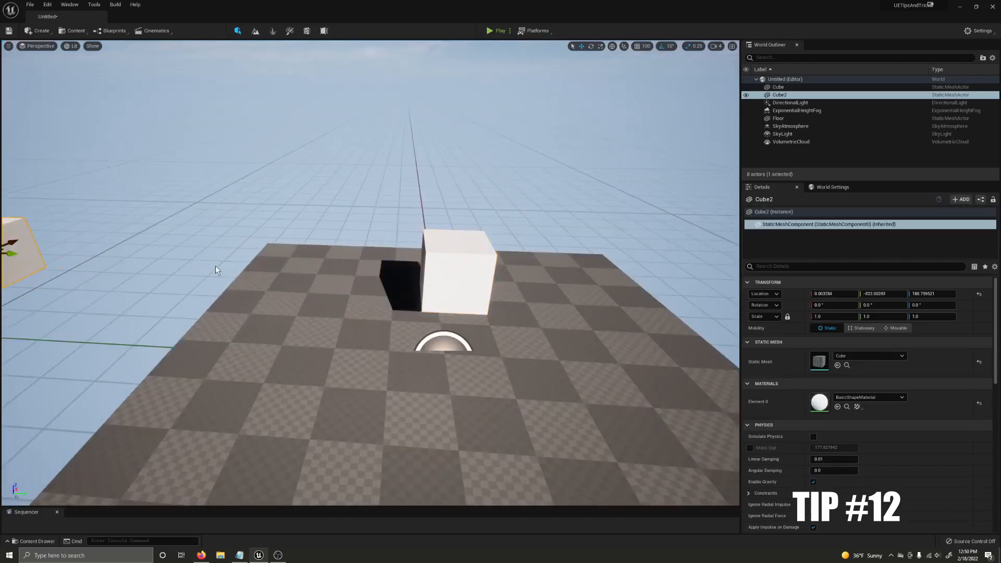
{"action": "right_click_drag", "start_coordinate": [312, 313], "coordinate": [469, 329]}
{"action": "mouse_move", "coordinate": [368, 313]}
{"action": "right_mouse_down"}
{"action": "mouse_move", "coordinate": [407, 304]}
{"action": "mouse_move", "coordinate": [313, 297]}
{"action": "right_mouse_up"}
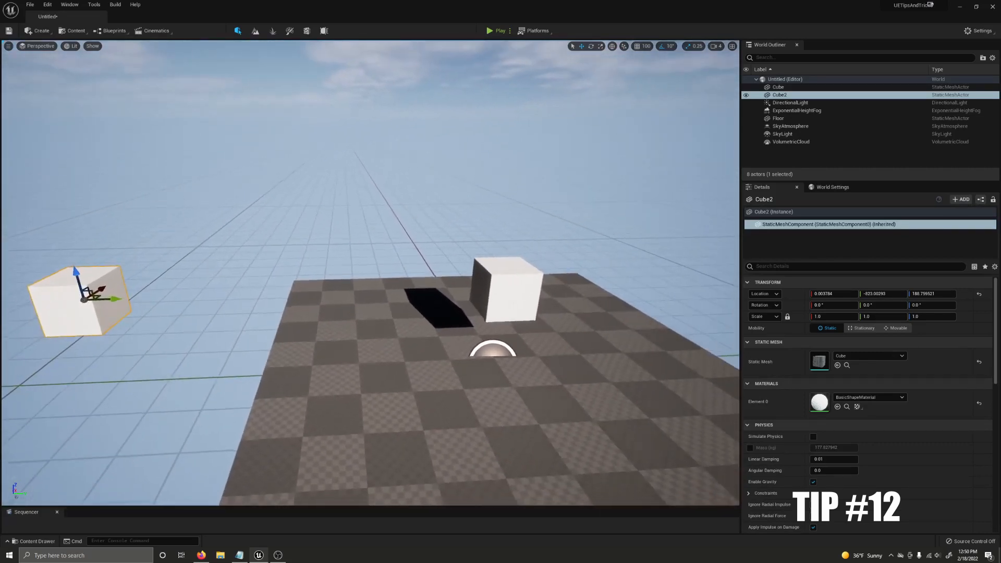
{"action": "mouse_move", "coordinate": [429, 313]}
{"action": "right_mouse_down"}
{"action": "mouse_move", "coordinate": [352, 297]}
{"action": "mouse_move", "coordinate": [329, 328]}
{"action": "right_mouse_up"}
- Alt-drag a second copy out of the floor cube and snap it down onto the floor with End
{"action": "left_click", "coordinate": [626, 262]}
{"action": "right_click_drag", "start_coordinate": [391, 313], "coordinate": [427, 252]}
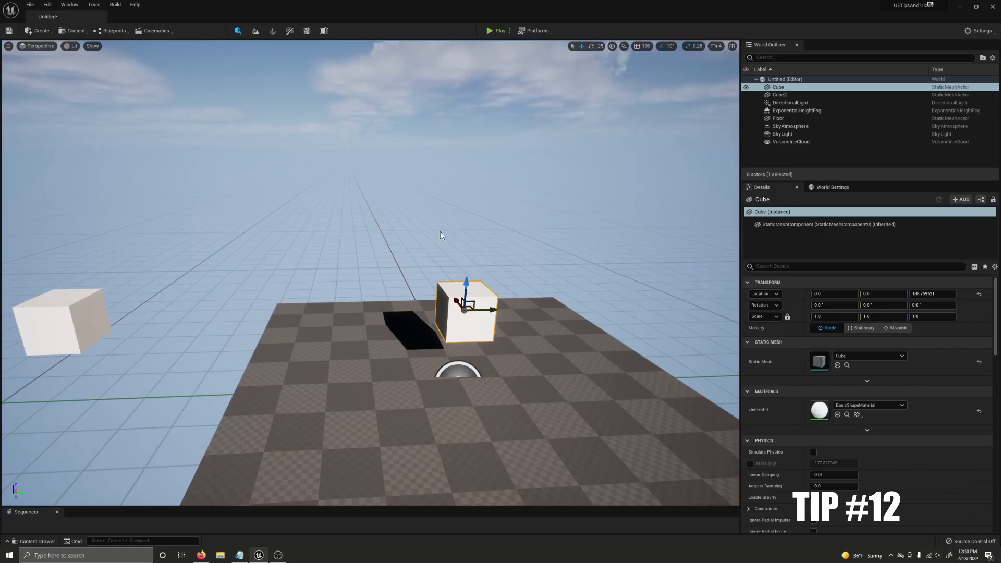
{"action": "left_click", "coordinate": [370, 231]}
{"action": "right_click_drag", "start_coordinate": [370, 235], "coordinate": [487, 350]}
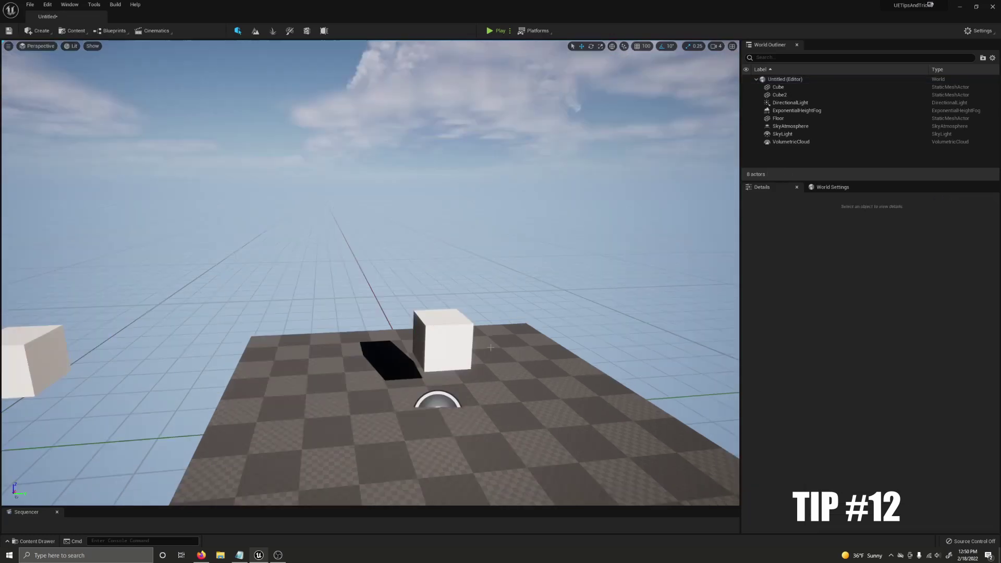
{"action": "left_click", "coordinate": [450, 340]}
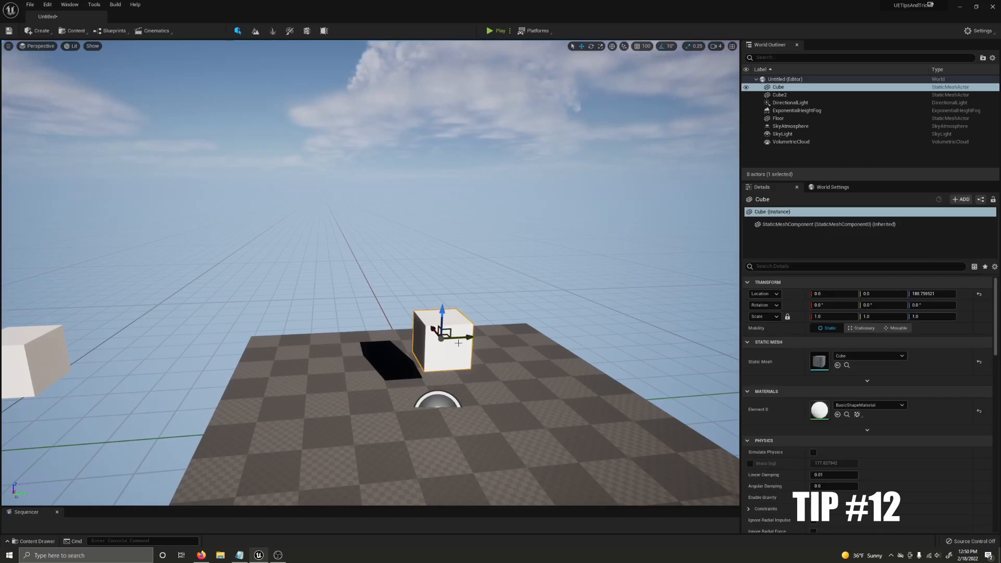
{"action": "mouse_move", "coordinate": [458, 341]}
{"action": "left_mouse_down", "text": "alt"}
{"action": "mouse_move", "coordinate": [469, 344]}
{"action": "mouse_move", "coordinate": [454, 281]}
{"action": "mouse_move", "coordinate": [415, 281]}
{"action": "left_mouse_up", "text": "alt"}
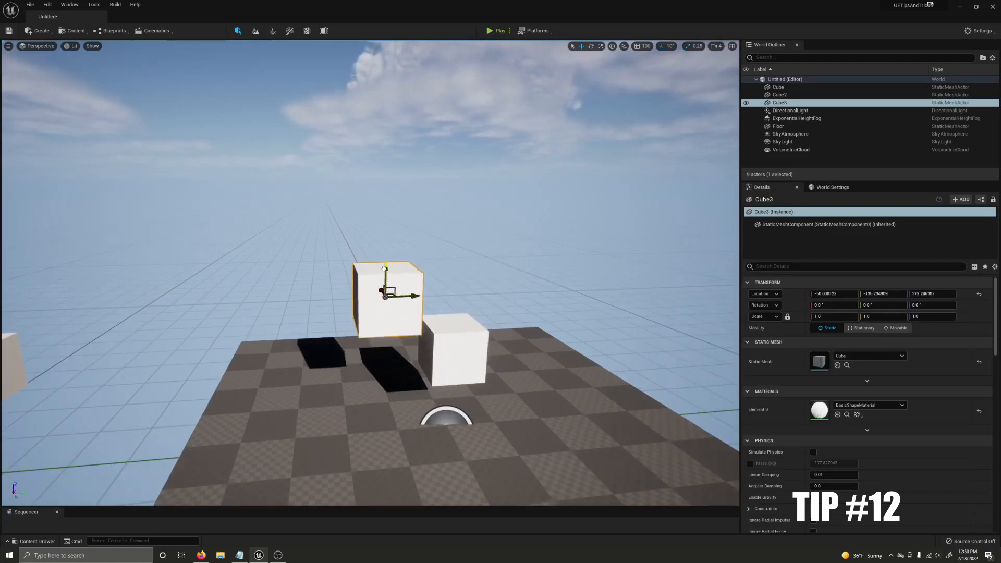
{"action": "key", "text": "End"}
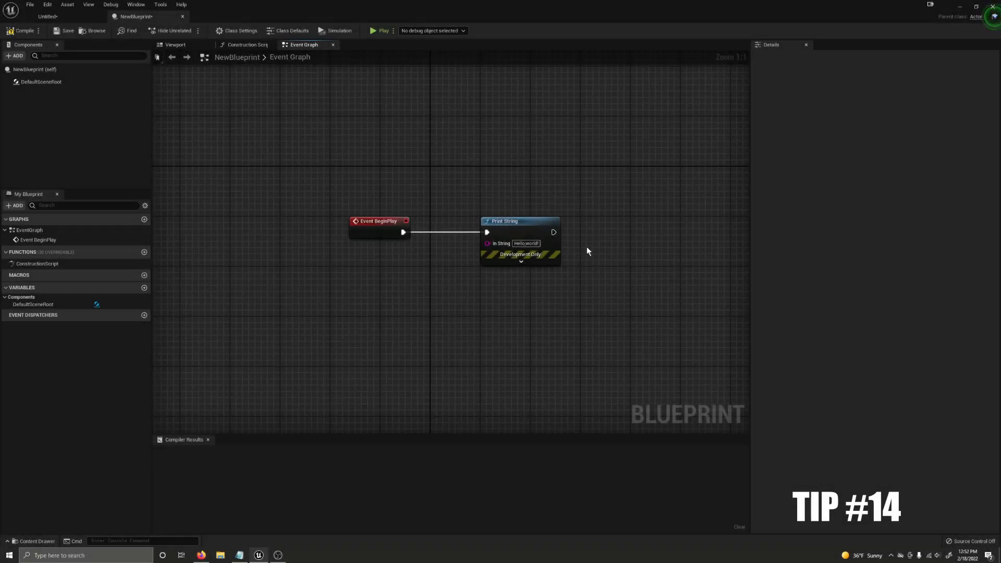
- Break the wire into Print String with Alt-click and place a Branch node with B+click
{"action": "left_click", "coordinate": [487, 232], "text": "alt"}
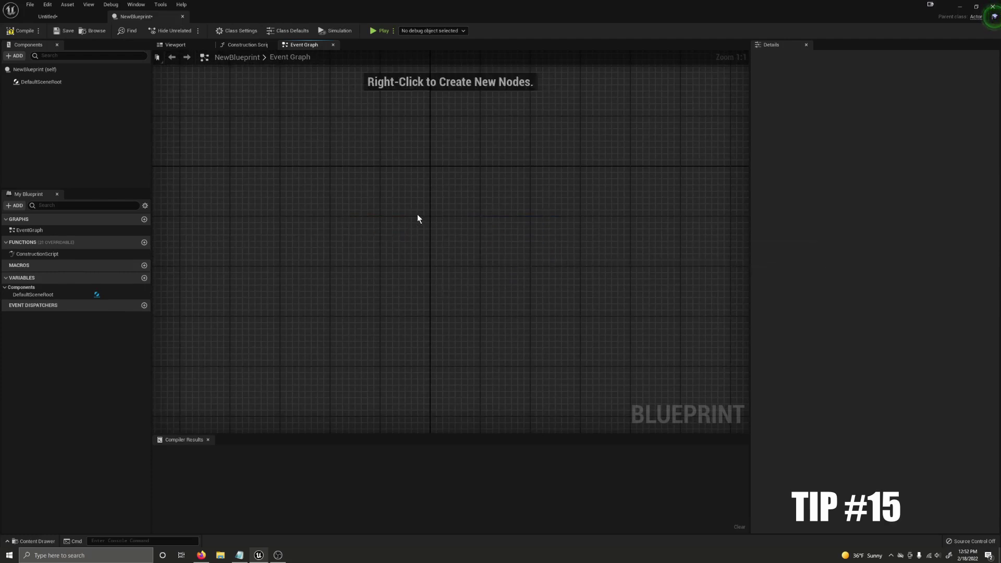
{"action": "left_click", "coordinate": [417, 214]}
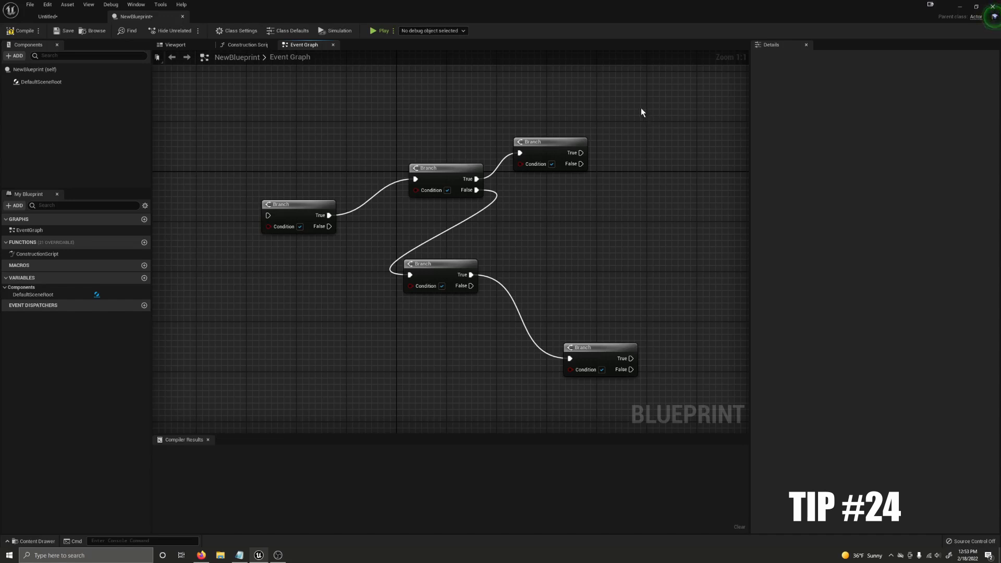
- Align the upper Branch pair via the Alignment menu and the lower pair into one row with Shift+S
{"action": "left_click_drag", "start_coordinate": [644, 113], "coordinate": [433, 189]}
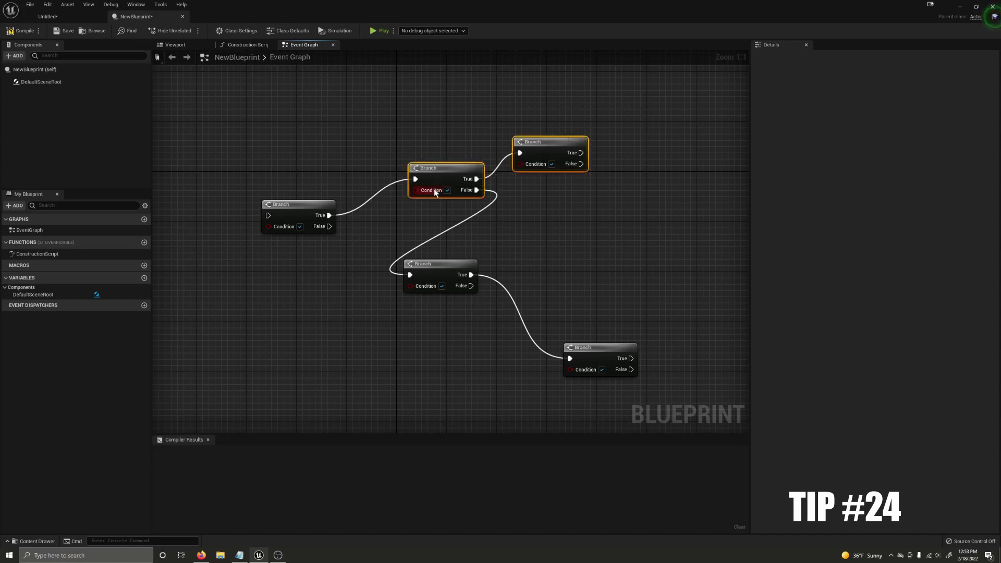
{"action": "right_click", "coordinate": [444, 176]}
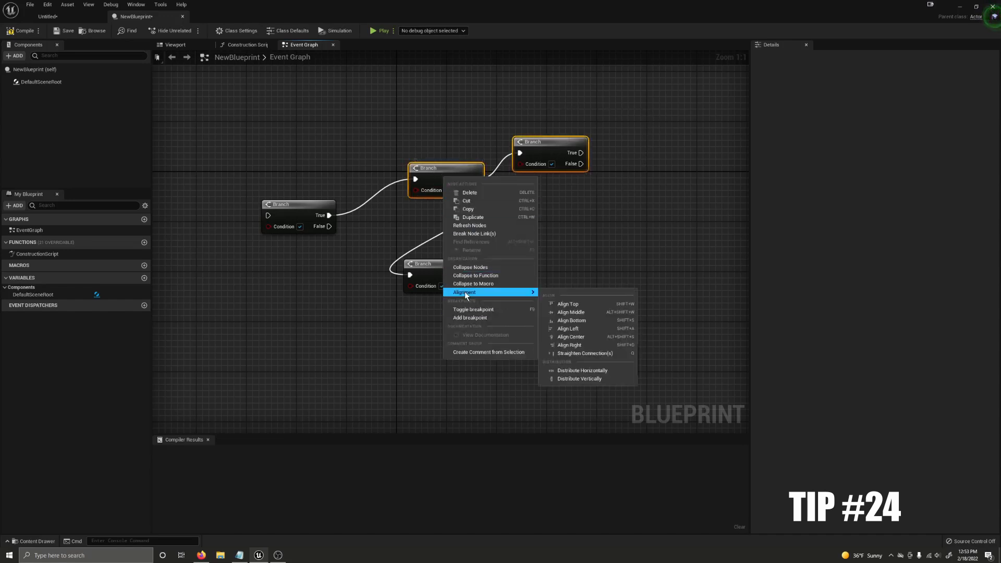
{"action": "mouse_move", "coordinate": [485, 292]}
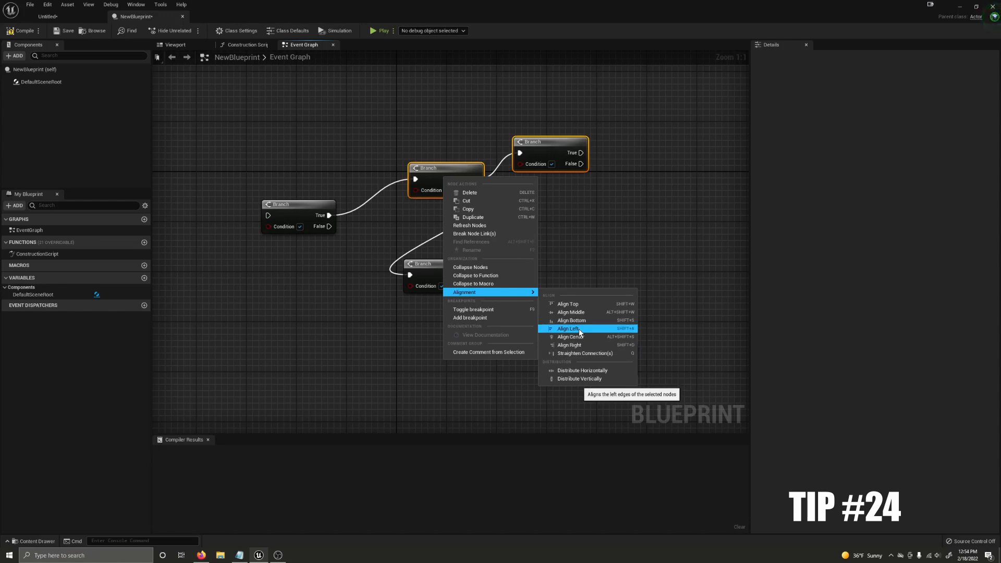
{"action": "left_click", "coordinate": [579, 329]}
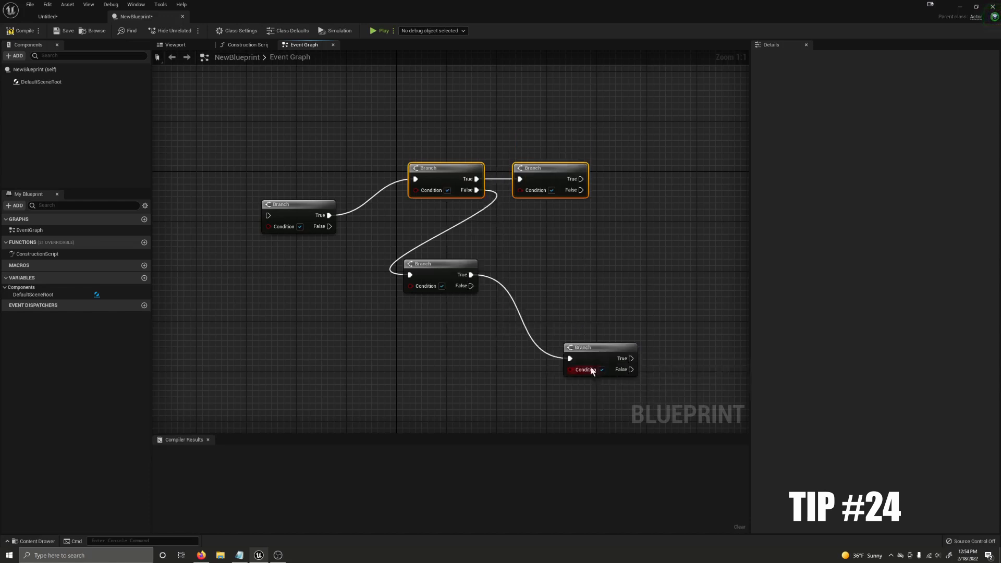
{"action": "left_click", "coordinate": [592, 350]}
{"action": "left_click", "coordinate": [438, 266], "text": "shift"}
{"action": "key", "text": "shift+s"}
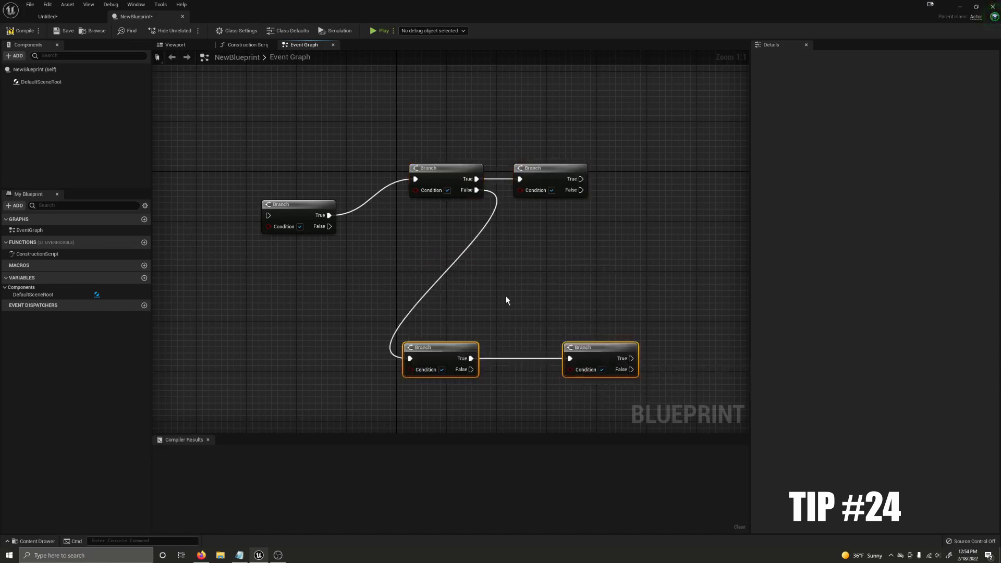
{"action": "left_click", "coordinate": [500, 297]}
{"action": "scroll", "coordinate": [489, 290], "scroll_direction": "down", "scroll_amount": 1}
- Stack the two right-hand Branch nodes into a column with Shift+A
{"action": "left_click_drag", "start_coordinate": [557, 110], "coordinate": [608, 358]}
{"action": "key", "text": "shift+a"}
{"action": "left_click", "coordinate": [521, 207]}
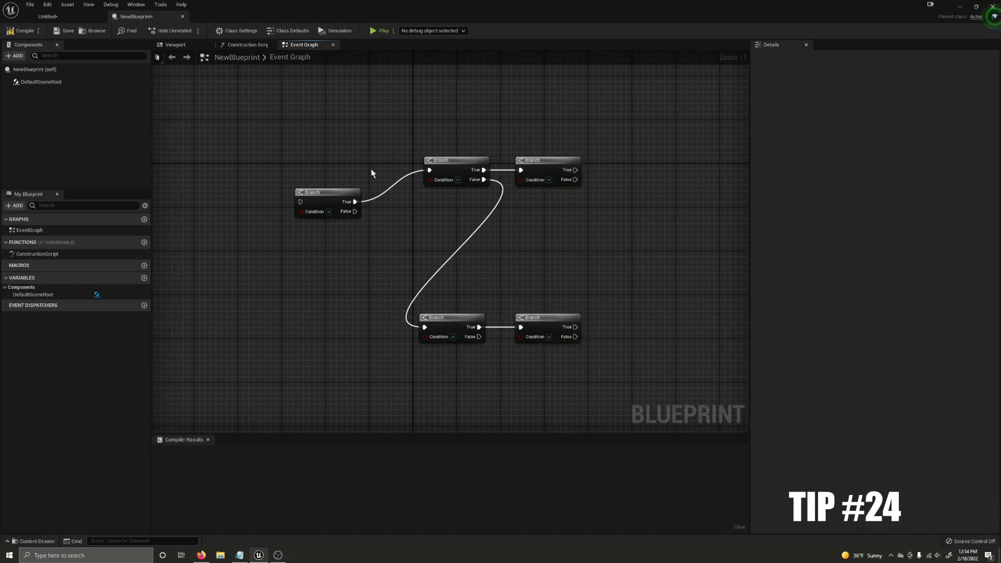
- Level the left Branch node with the top-middle one using Shift+W
{"action": "left_click", "coordinate": [327, 202]}
{"action": "left_click", "coordinate": [445, 169], "text": "shift"}
{"action": "right_click", "coordinate": [445, 169]}
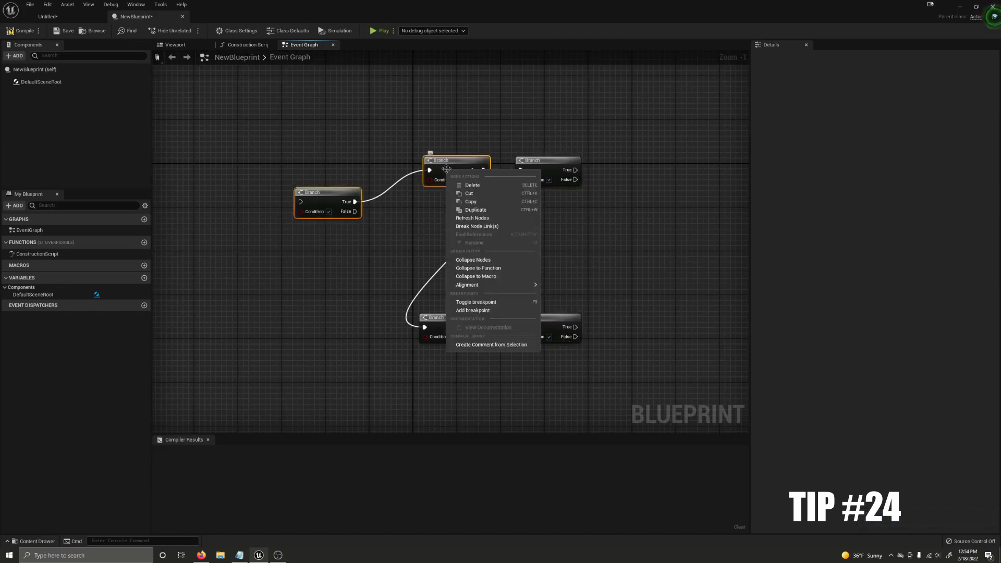
{"action": "left_click", "coordinate": [359, 250]}
{"action": "scroll", "coordinate": [335, 162], "scroll_direction": "up", "scroll_amount": 1}
{"action": "left_click", "coordinate": [327, 202]}
{"action": "left_click", "coordinate": [450, 168], "text": "shift"}
{"action": "key", "text": "shift+w"}
{"action": "left_click", "coordinate": [398, 239]}
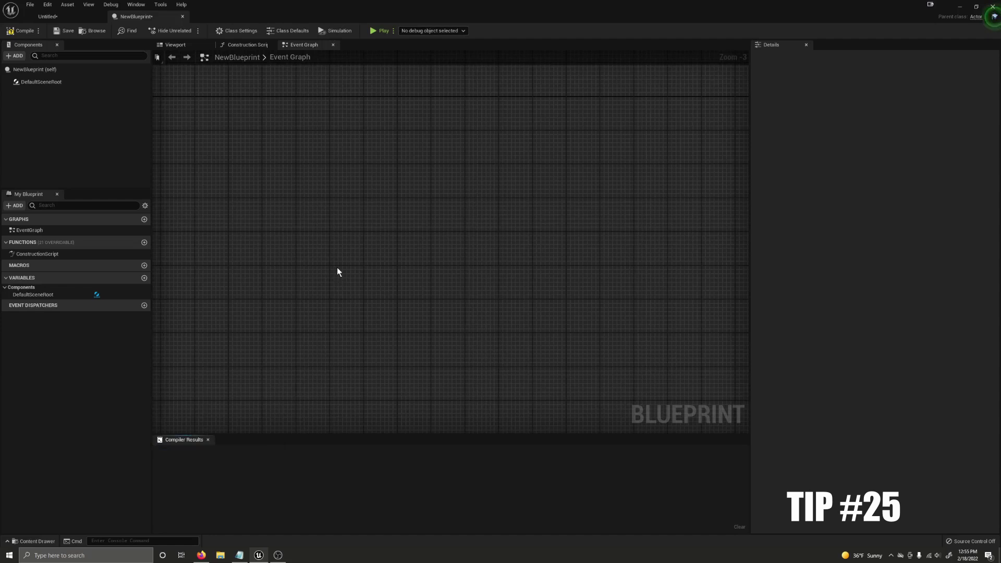
- Search the blueprint for 'default', jump to the DefaultSceneRoot result, and select the three Branch nodes
{"action": "key", "text": "ctrl+f"}
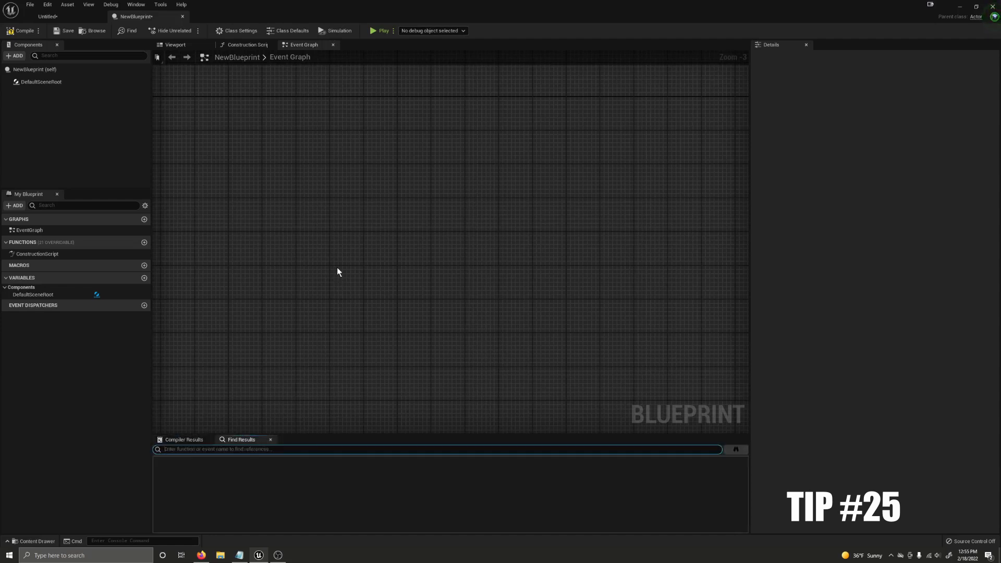
{"action": "type", "text": "efault"}
{"action": "double_click", "coordinate": [227, 466]}
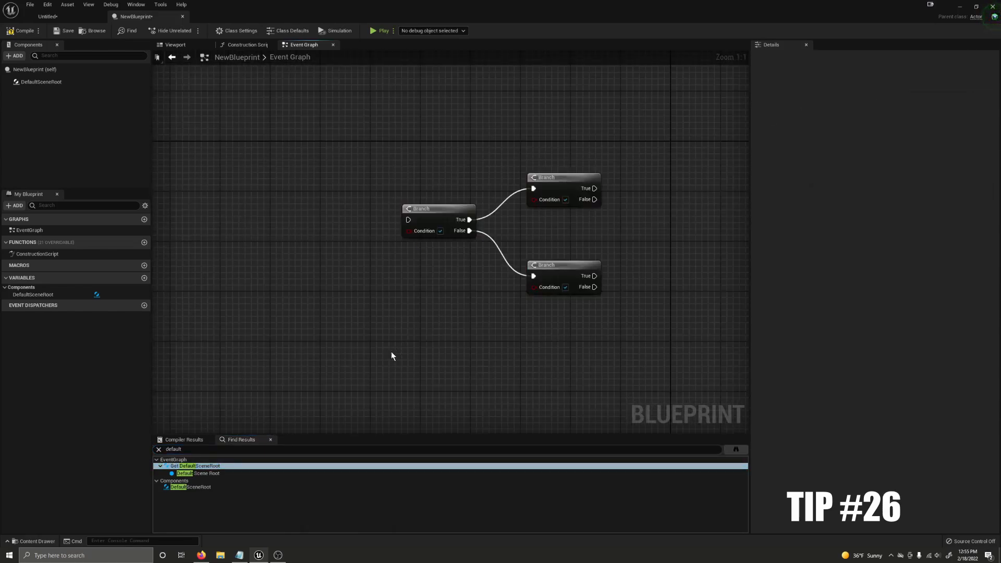
{"action": "left_click_drag", "start_coordinate": [396, 346], "coordinate": [539, 203]}
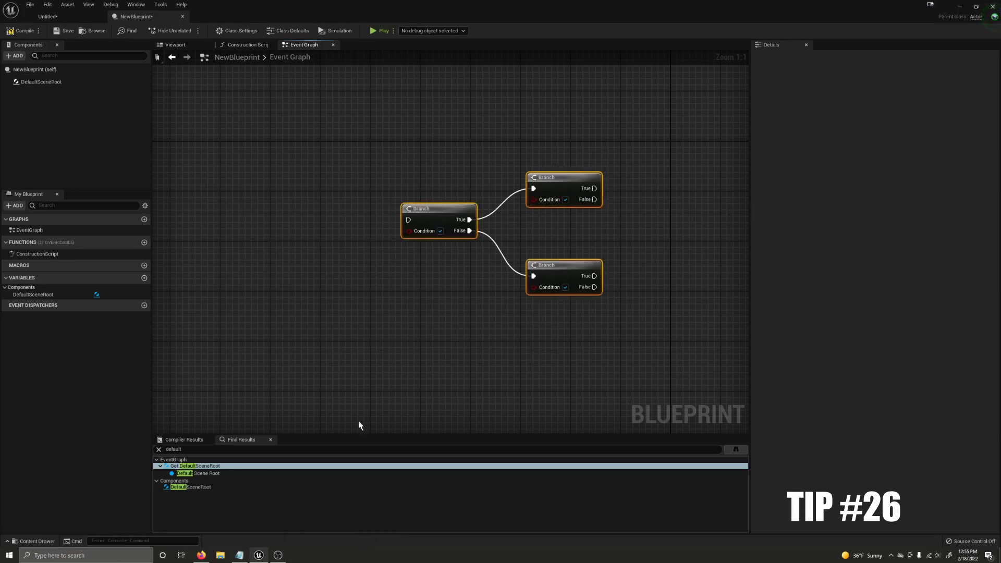
- Paste the three copied Branch nodes into Notepad as text
{"action": "left_click", "coordinate": [246, 555]}
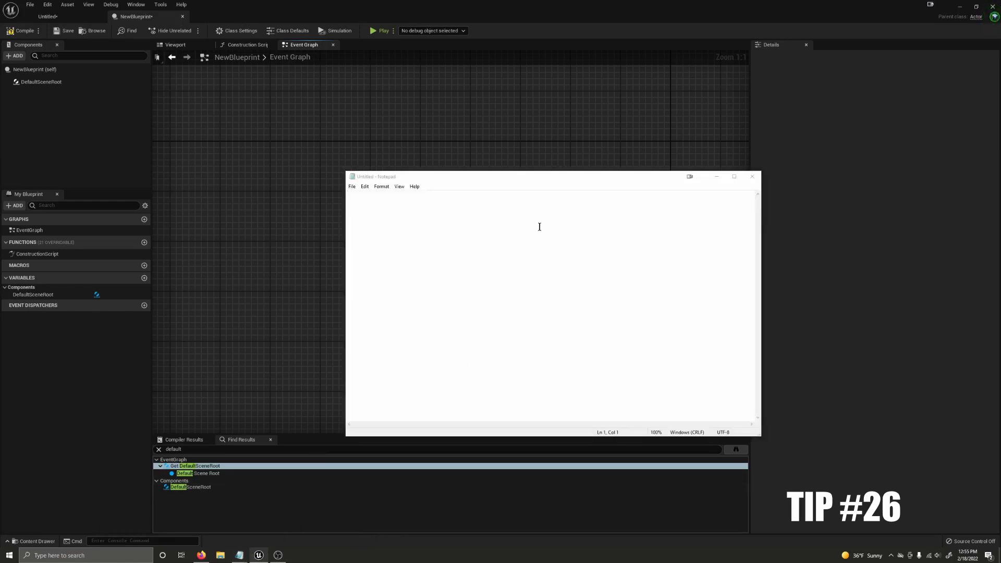
{"action": "key", "text": "ctrl+v"}
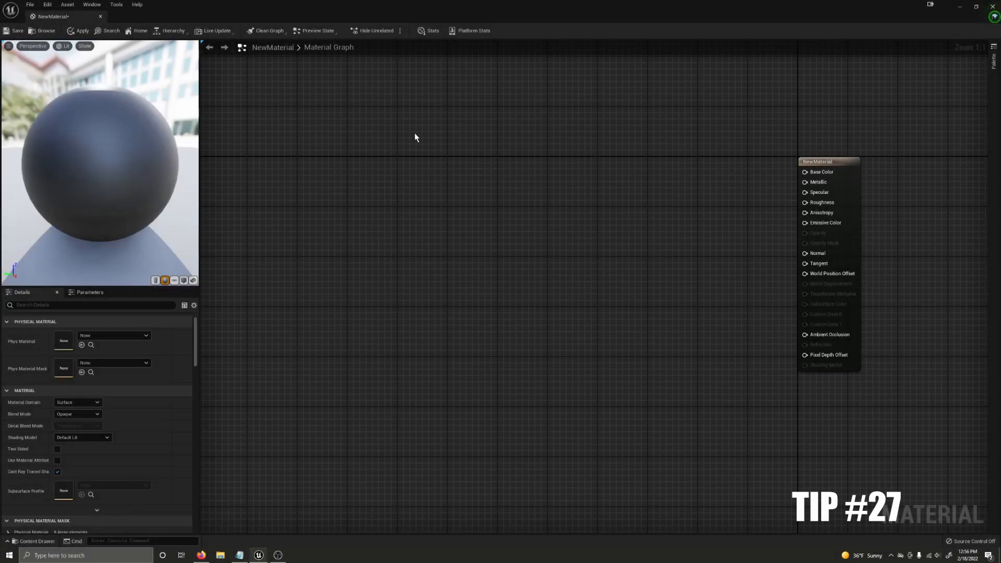
- Place Constant, Constant2Vector, Constant3Vector, scalar and vector parameter, Multiply and Add nodes via hotkey clicks
{"action": "left_click", "coordinate": [415, 137]}
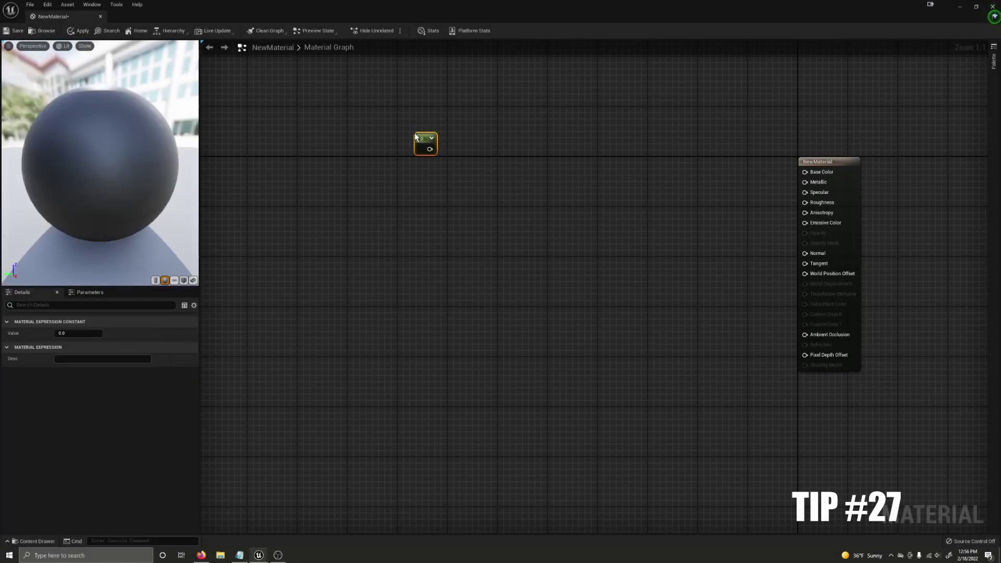
{"action": "left_click", "coordinate": [413, 180]}
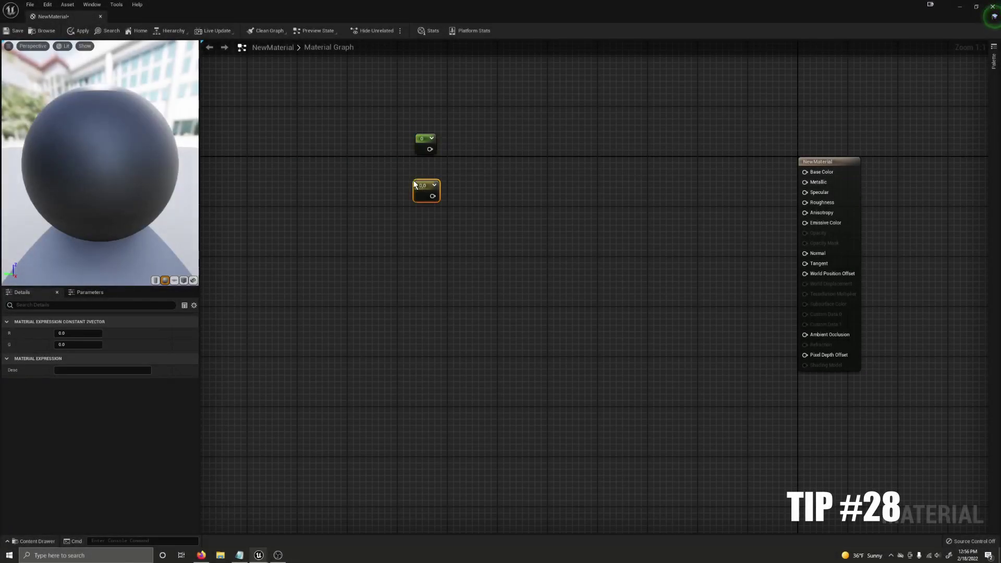
{"action": "left_click", "coordinate": [415, 224]}
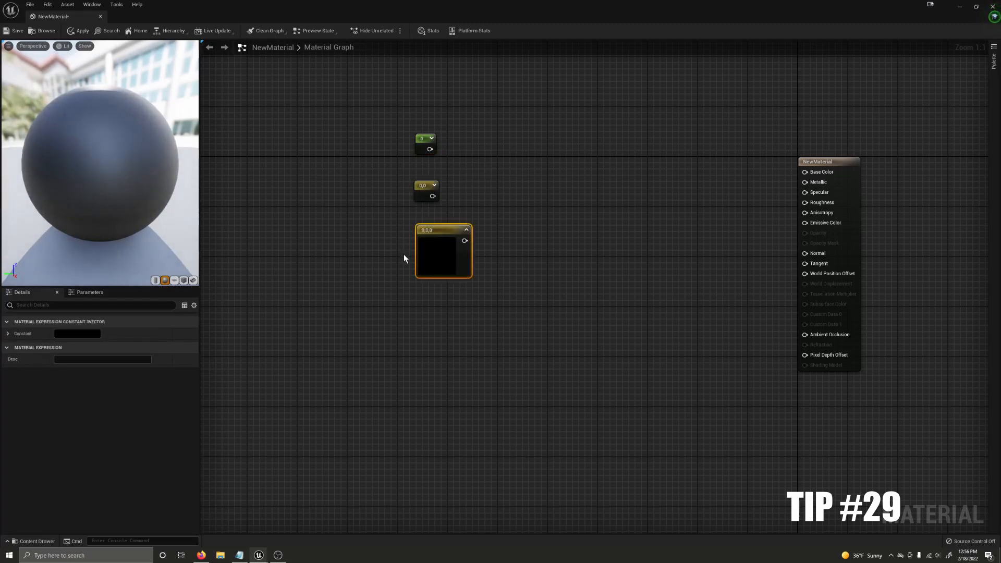
{"action": "left_click", "coordinate": [406, 271]}
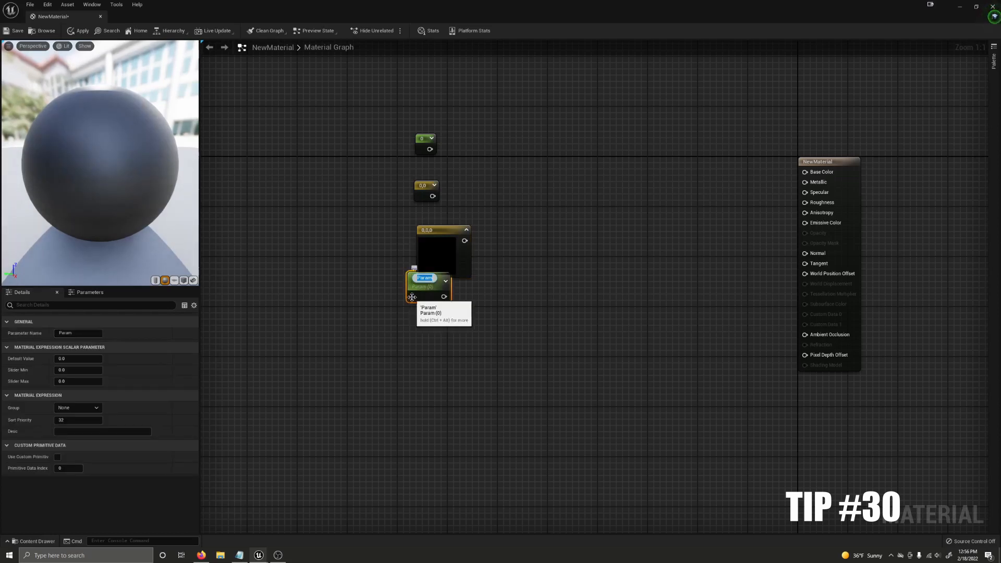
{"action": "left_click", "coordinate": [408, 325]}
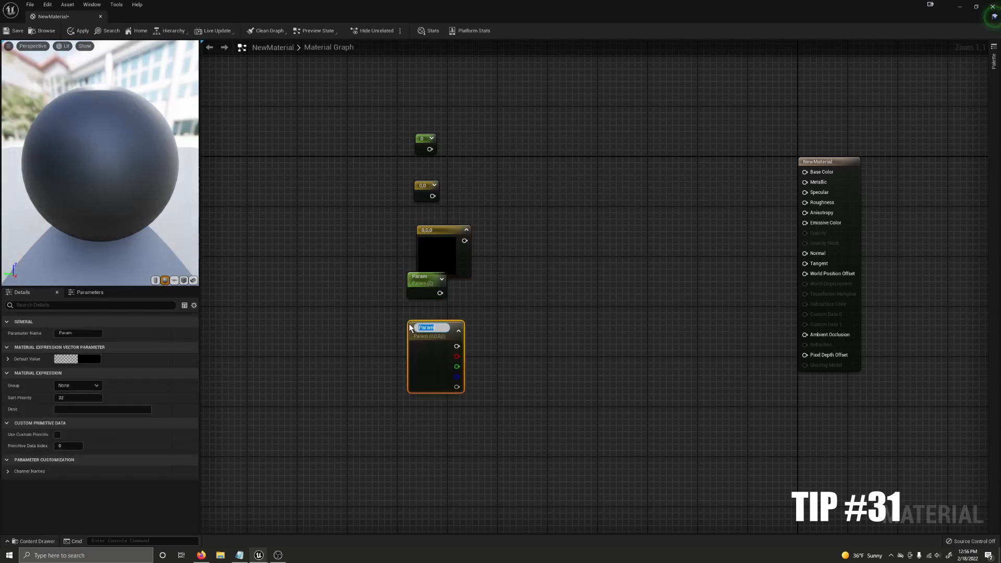
{"action": "left_click", "coordinate": [419, 409]}
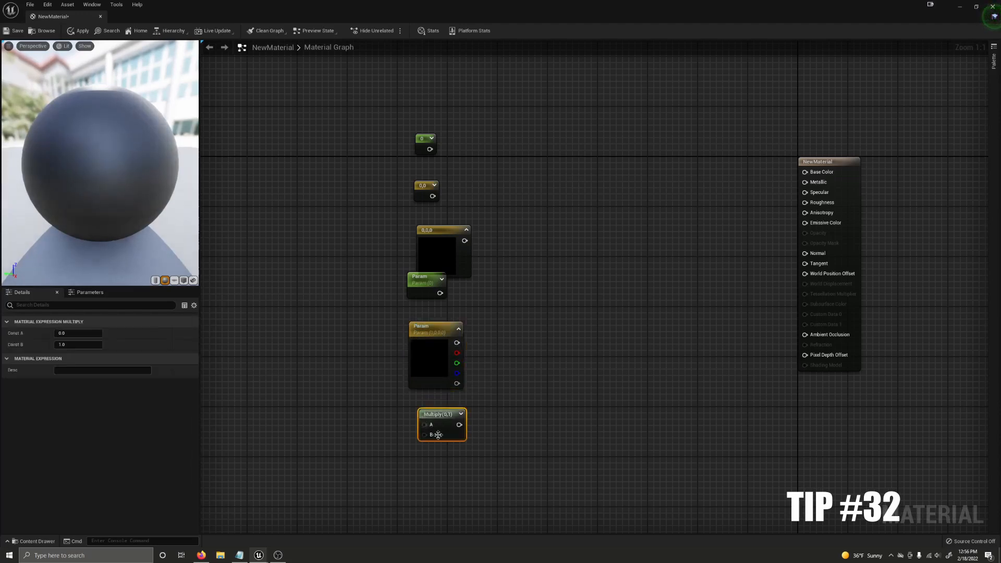
{"action": "left_click", "coordinate": [511, 140]}
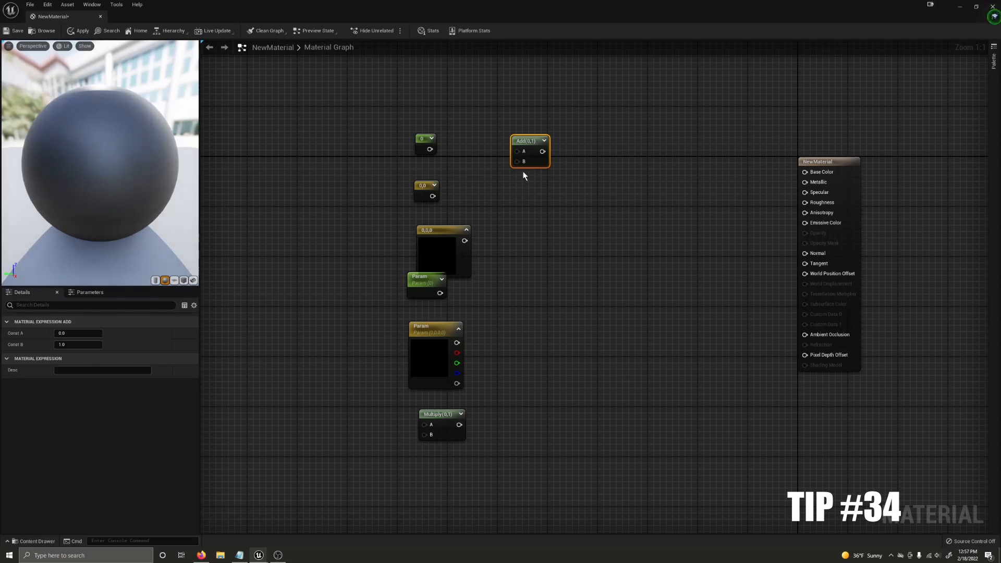
- Add Texture Sample and TexCoord nodes with T+click and U+click
{"action": "left_click", "coordinate": [525, 191]}
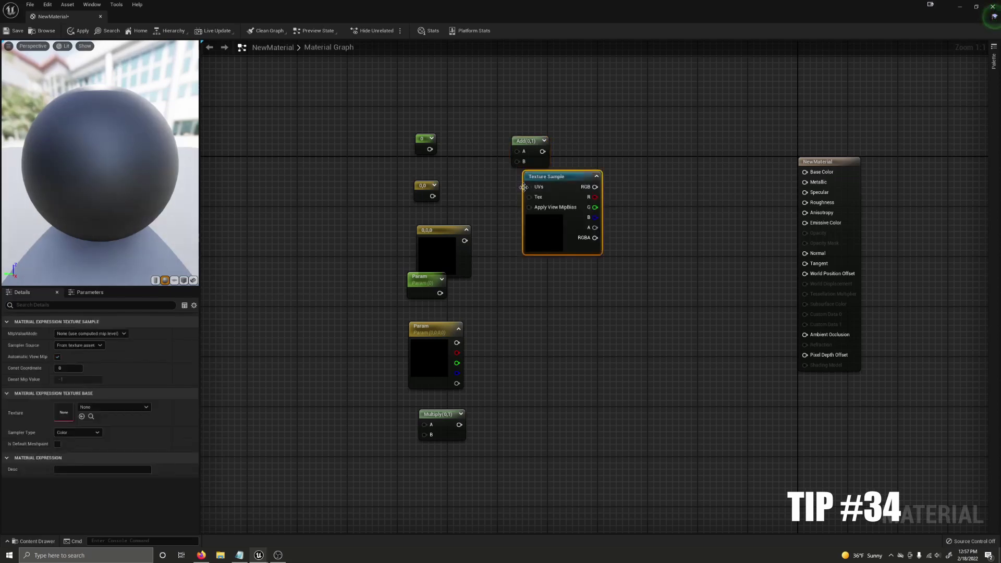
{"action": "left_click", "coordinate": [544, 289]}
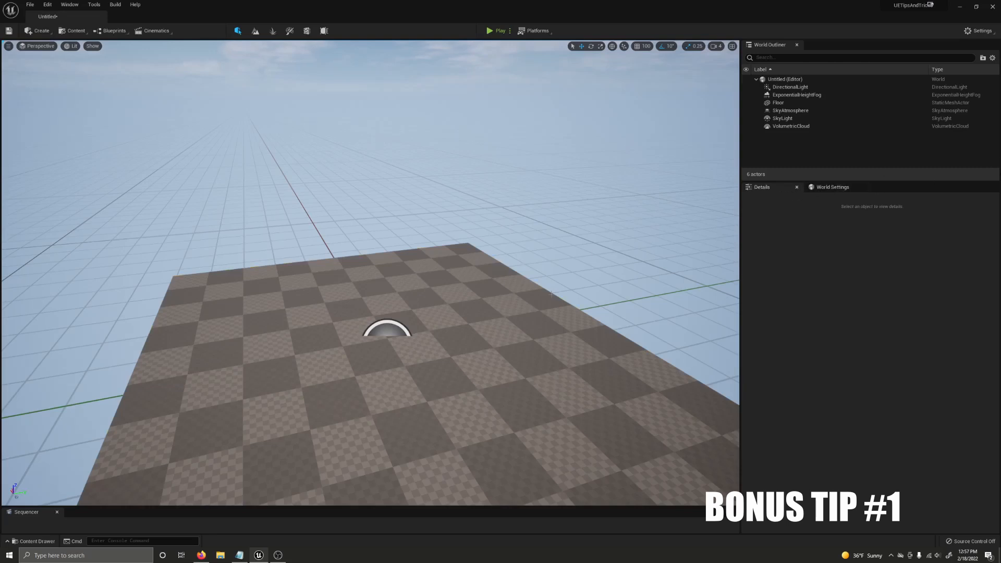
- Select the Floor actor and enter a math expression like 1+1 in Location X
{"action": "left_click", "coordinate": [586, 328]}
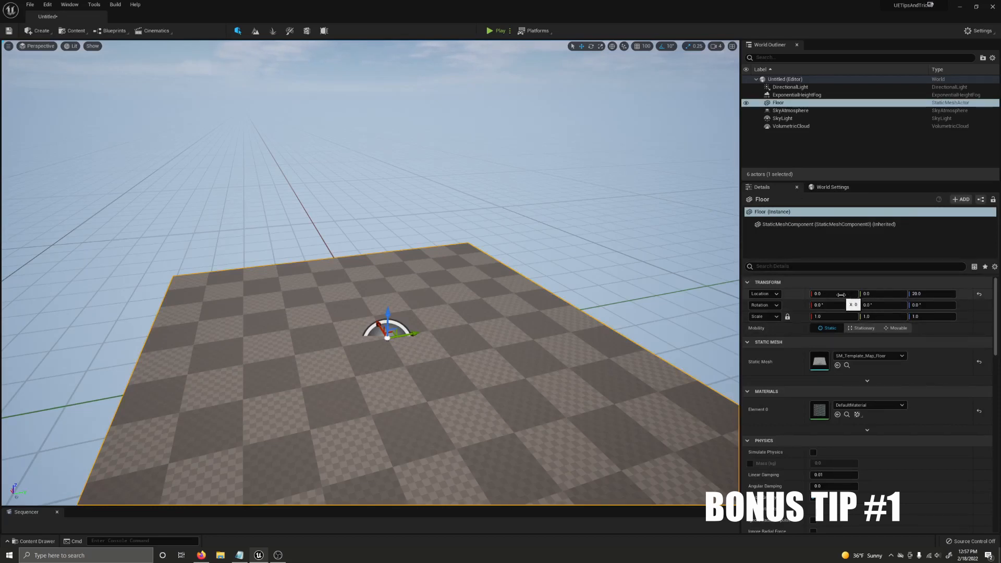
{"action": "left_click", "coordinate": [841, 295]}
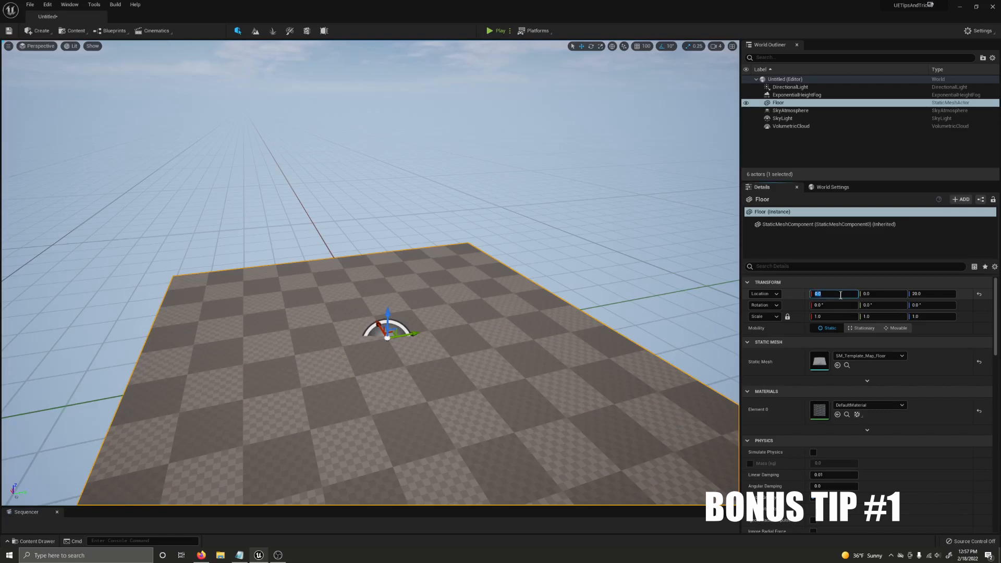
{"action": "type", "text": "2"}
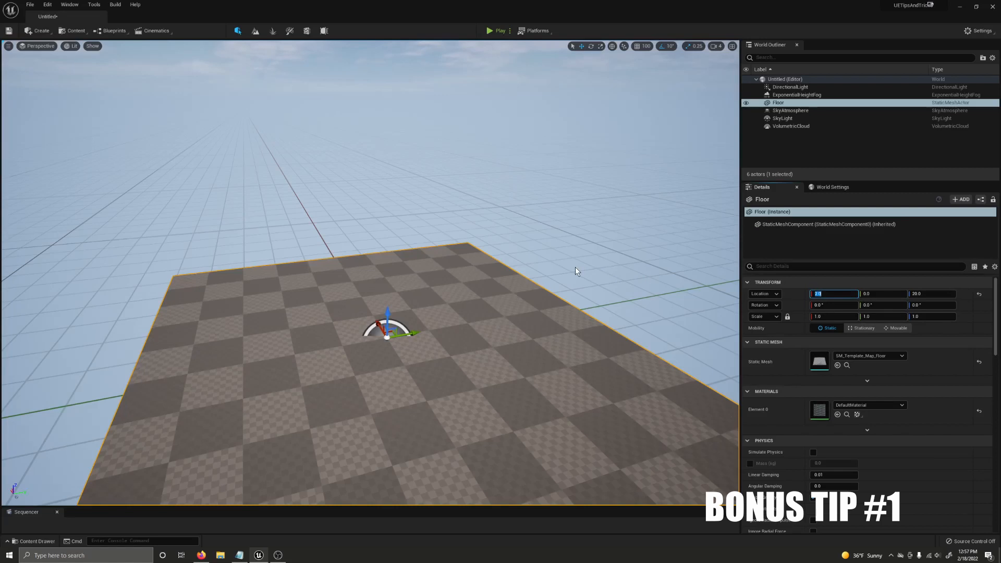
{"action": "type", "text": "1+1"}
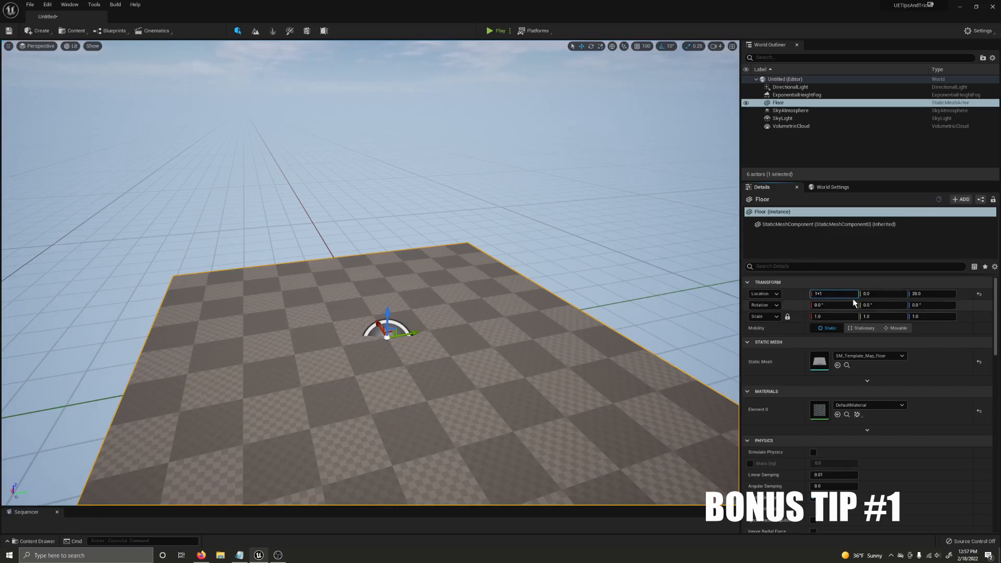
{"action": "type", "text": "0"}
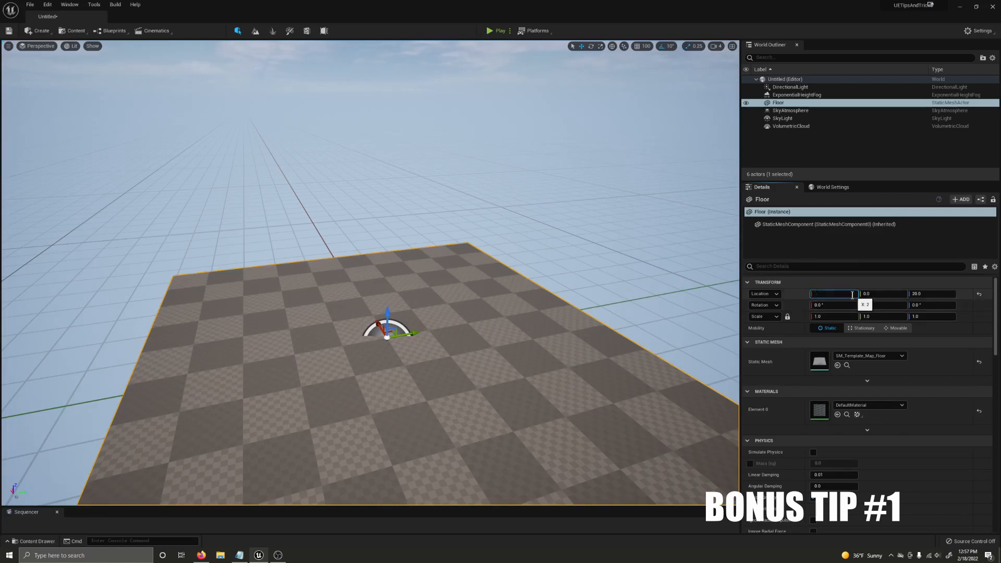
{"action": "key", "text": "Return"}
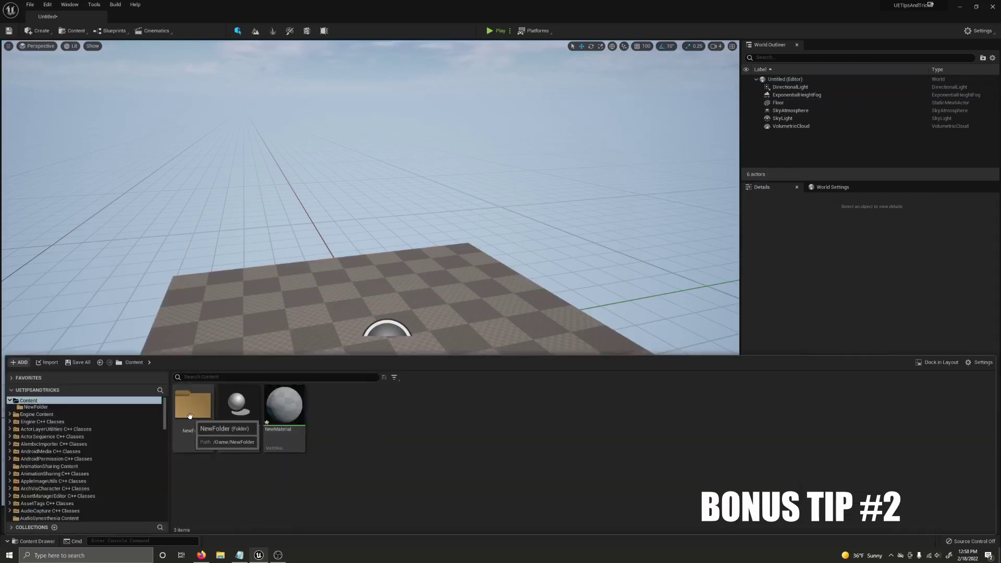
- Colour NewFolder magenta via Set Color in the Color Picker and deselect it
{"action": "right_click", "coordinate": [190, 415]}
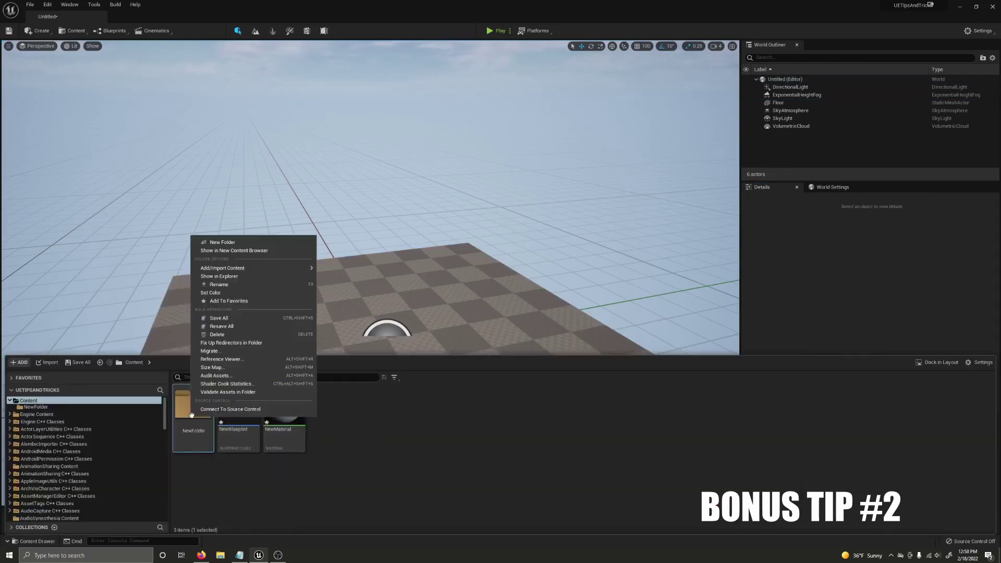
{"action": "left_click", "coordinate": [227, 293]}
{"action": "left_click", "coordinate": [286, 349]}
{"action": "left_click", "coordinate": [295, 385]}
{"action": "left_click", "coordinate": [364, 499]}
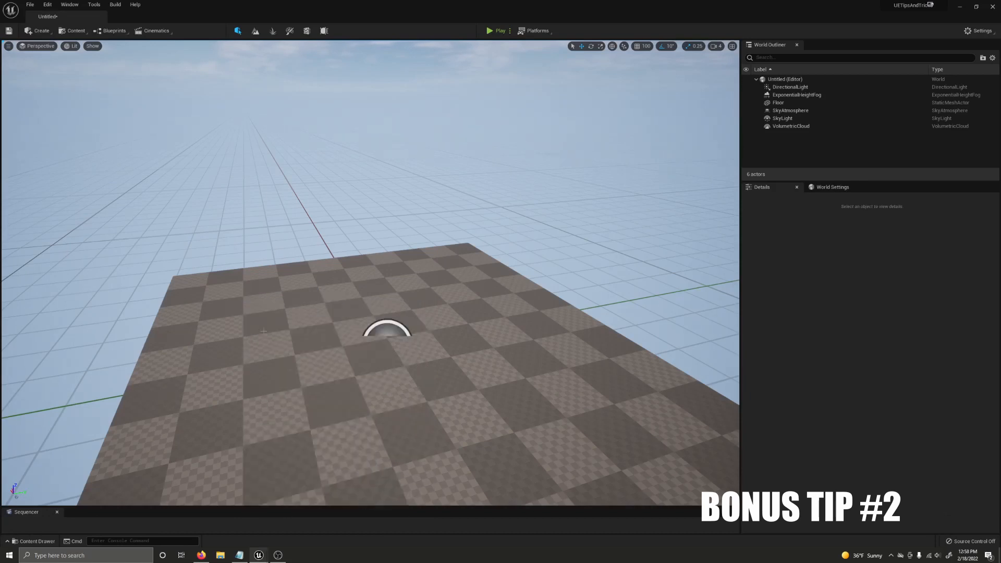
{"action": "key", "text": "ctrl+space"}
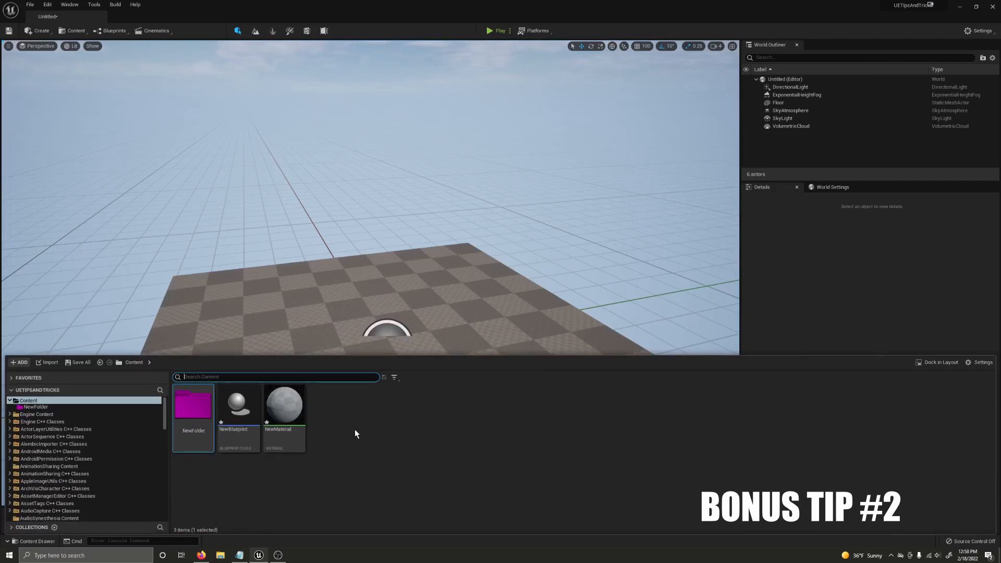
{"action": "left_click", "coordinate": [354, 430]}
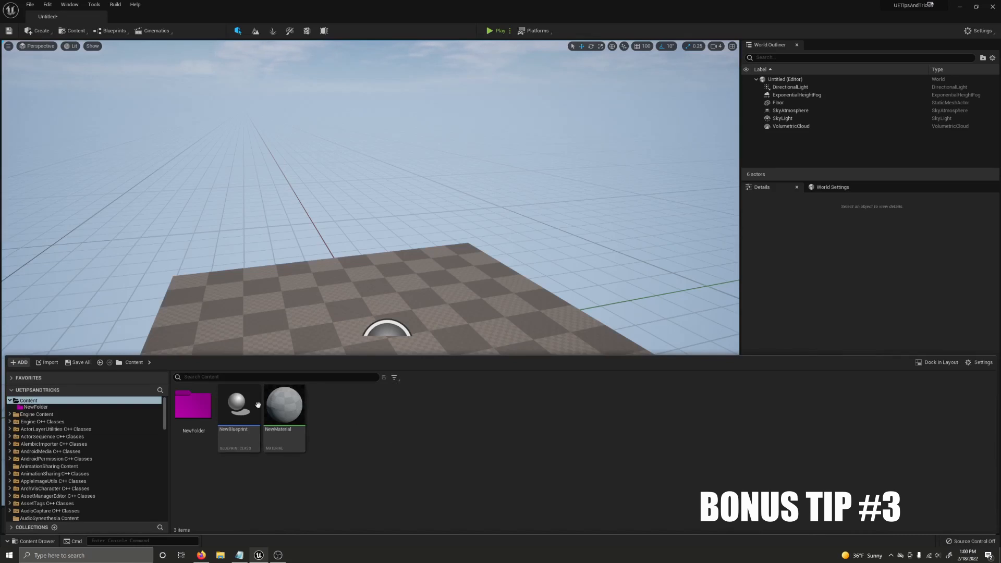
{"action": "right_click", "coordinate": [31, 401]}
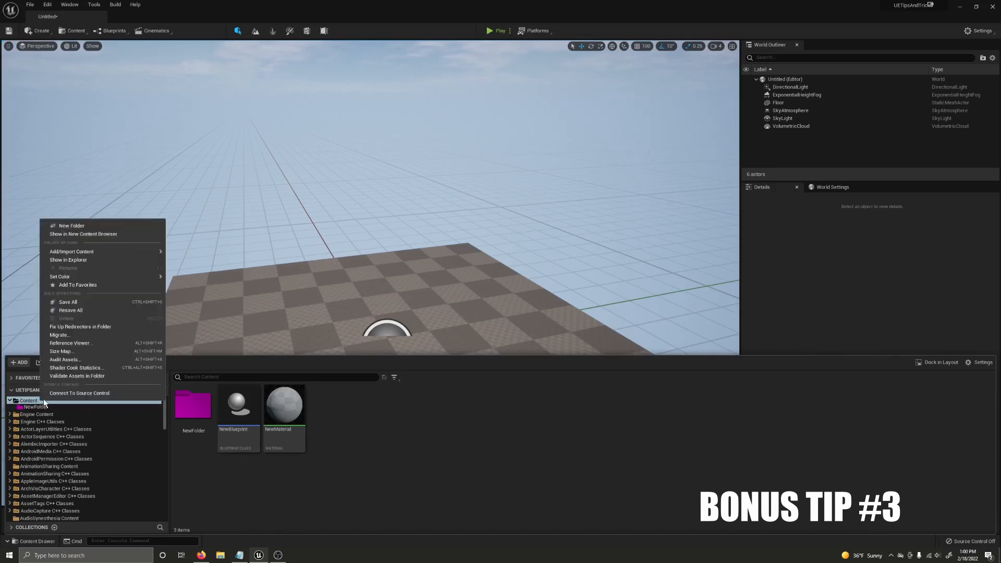
{"action": "mouse_move", "coordinate": [59, 276]}
{"action": "left_click", "coordinate": [105, 327]}
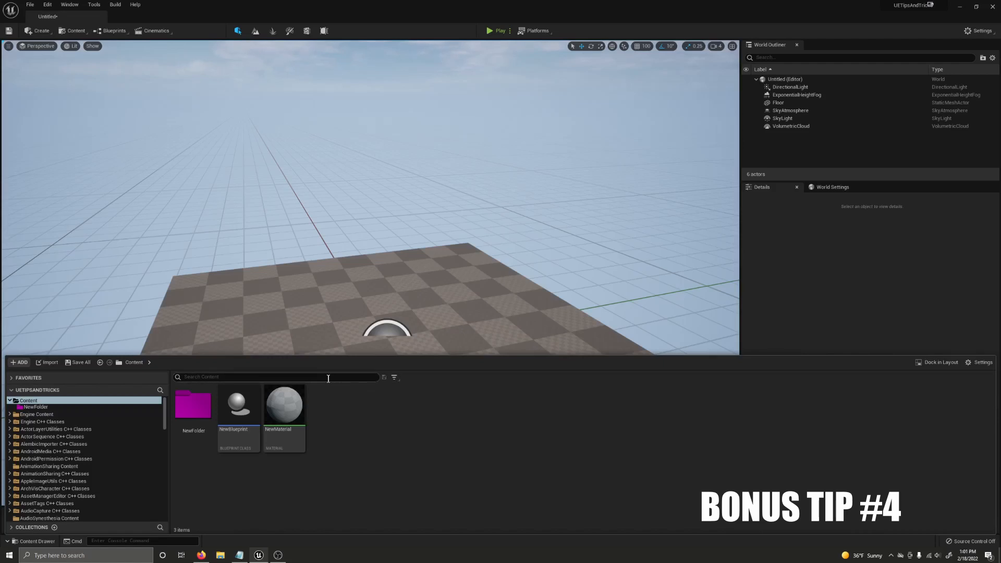
{"action": "left_click", "coordinate": [329, 378]}
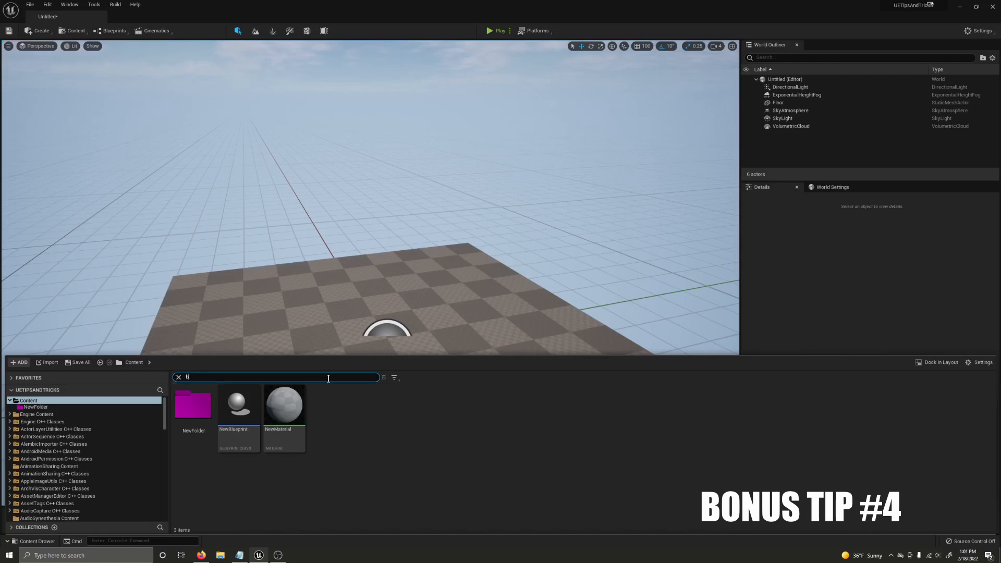
{"action": "type", "text": "blueprint |"}
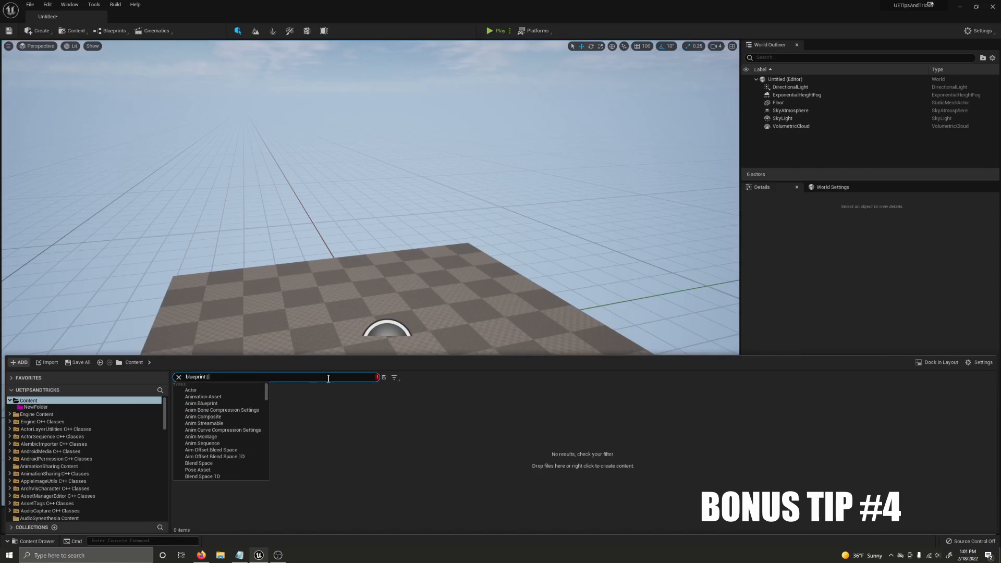
{"action": "type", "text": " material"}
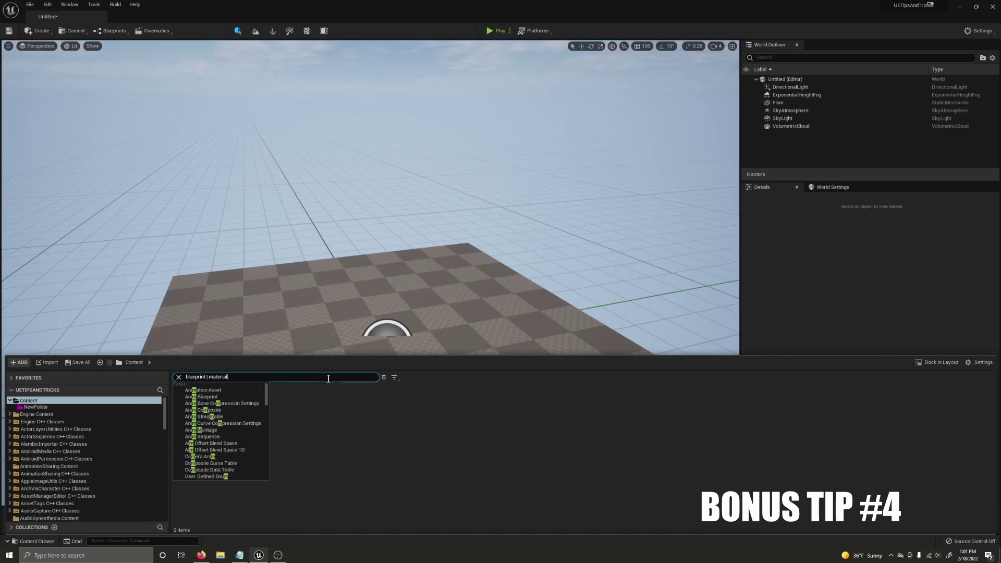
{"action": "key", "text": "Return"}
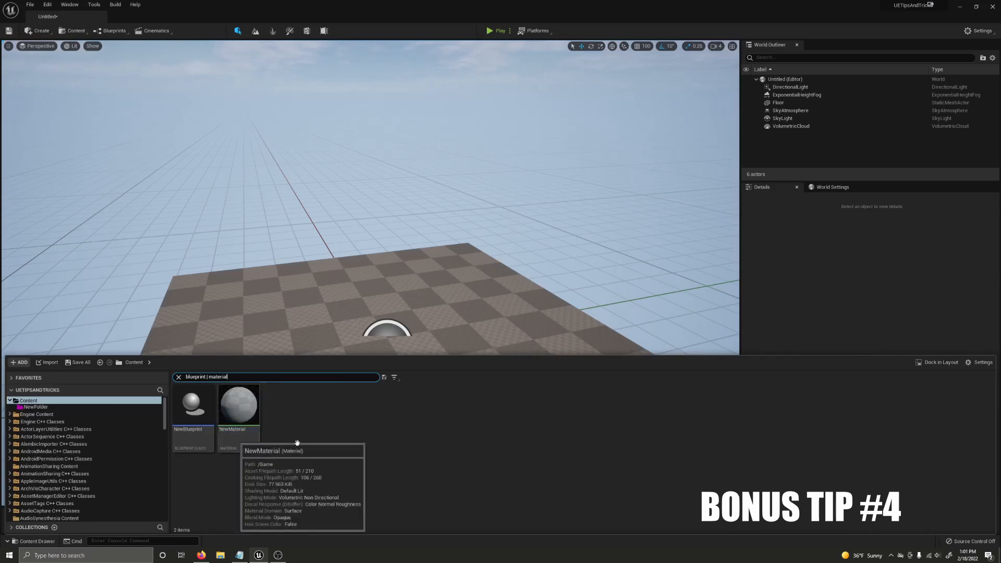
{"action": "left_click", "coordinate": [262, 377]}
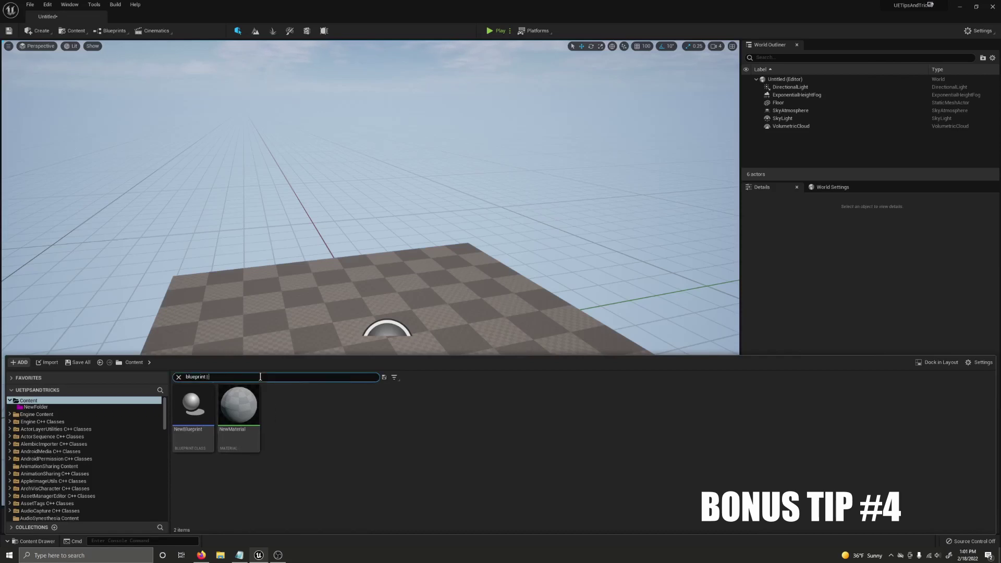
{"action": "key", "text": "BackSpace"}
{"action": "key", "text": "BackSpace"}
{"action": "key", "text": "BackSpace"}
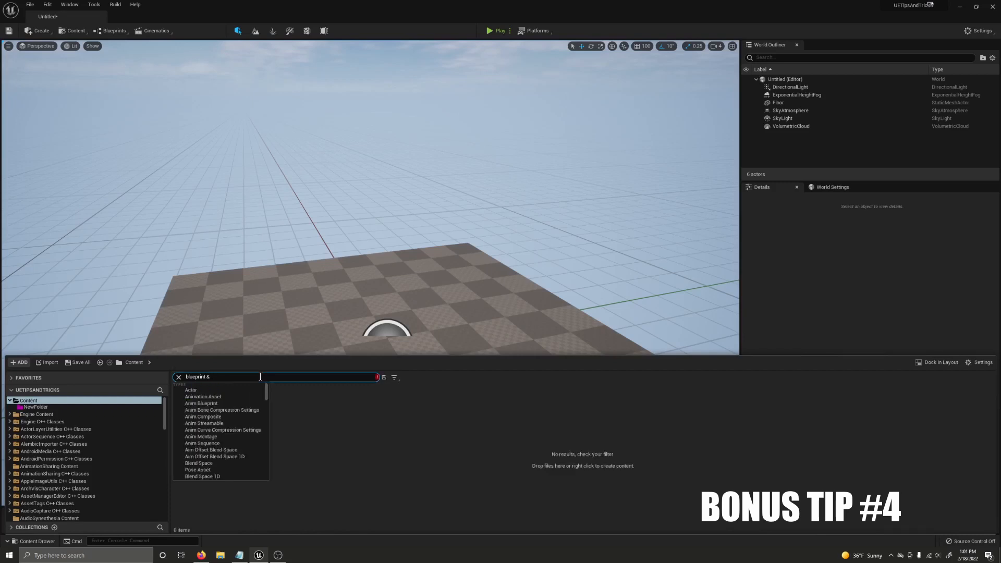
{"action": "type", "text": "new"}
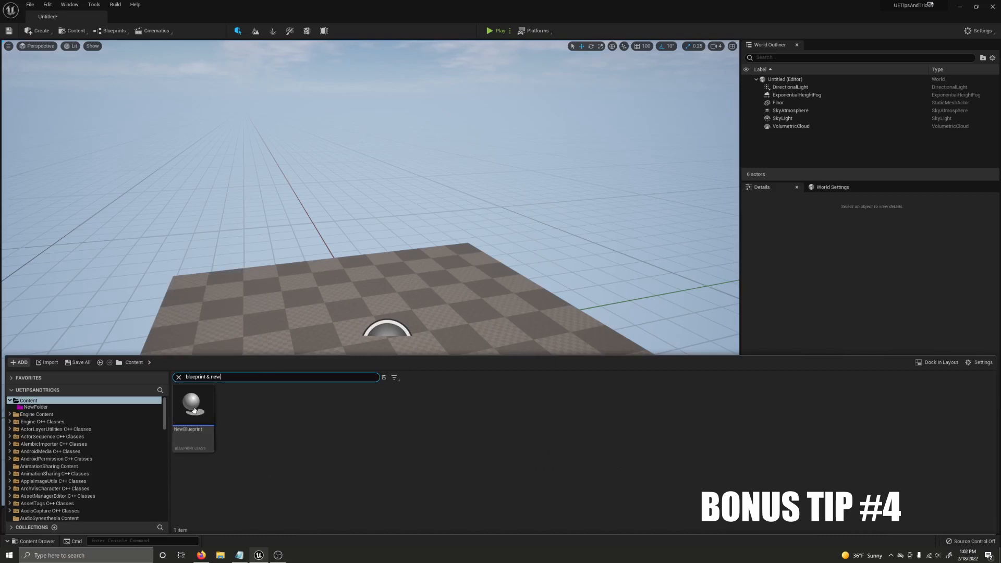
{"action": "mouse_move", "coordinate": [193, 422]}
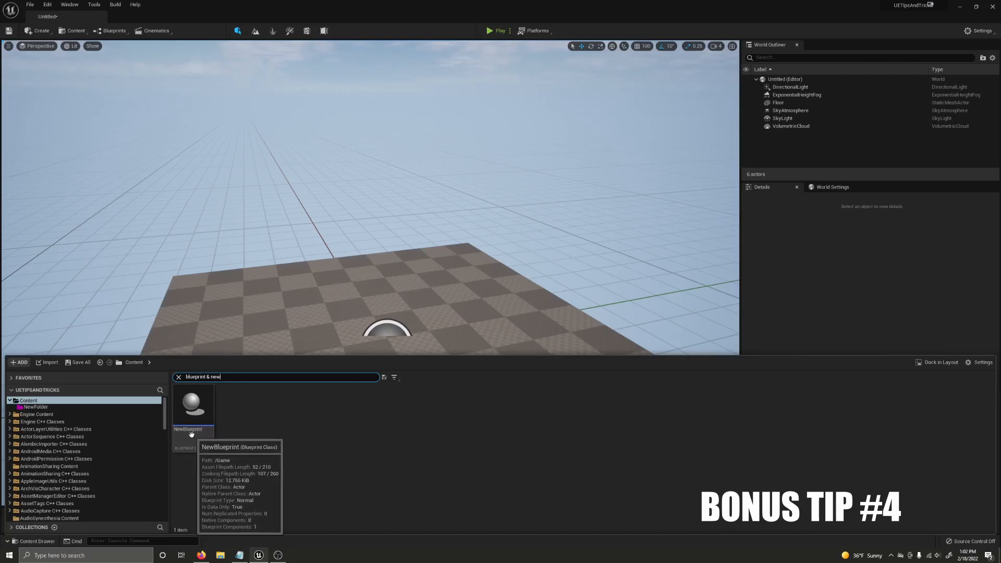
{"action": "left_click", "coordinate": [217, 377]}
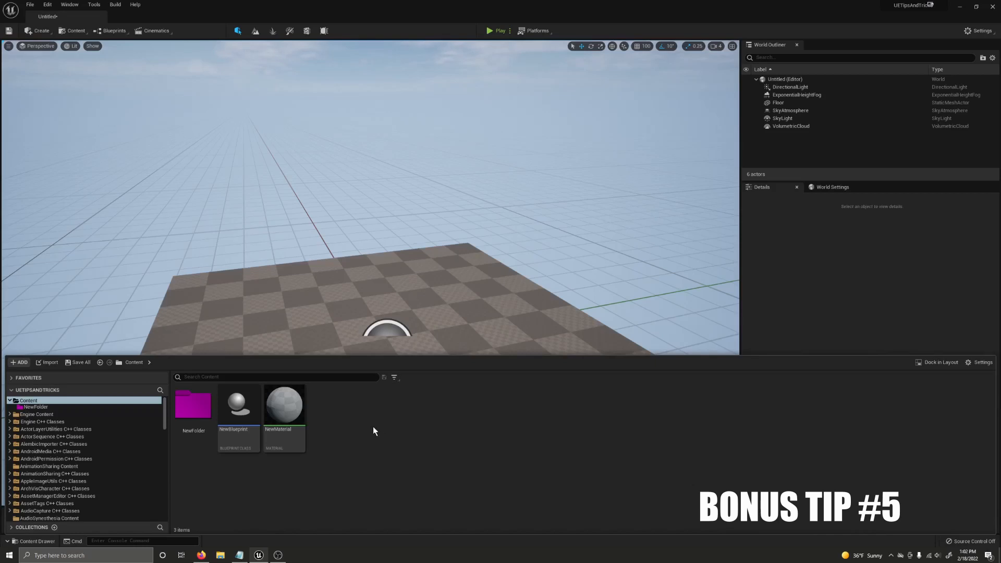
- Bring up the Add Feature or Content Pack dialog from the Content Drawer's +ADD menu
{"action": "left_click", "coordinate": [19, 362]}
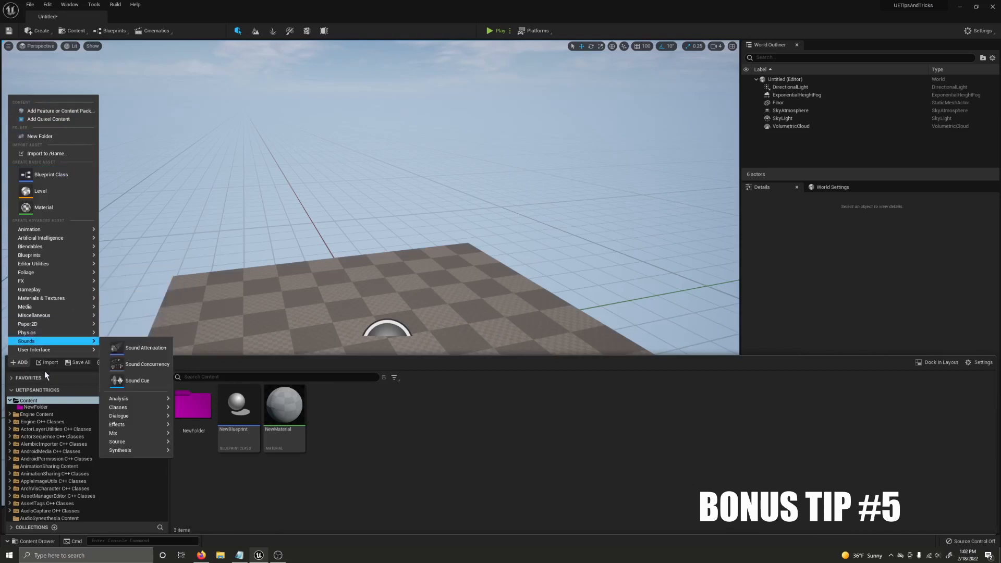
{"action": "left_click", "coordinate": [59, 112]}
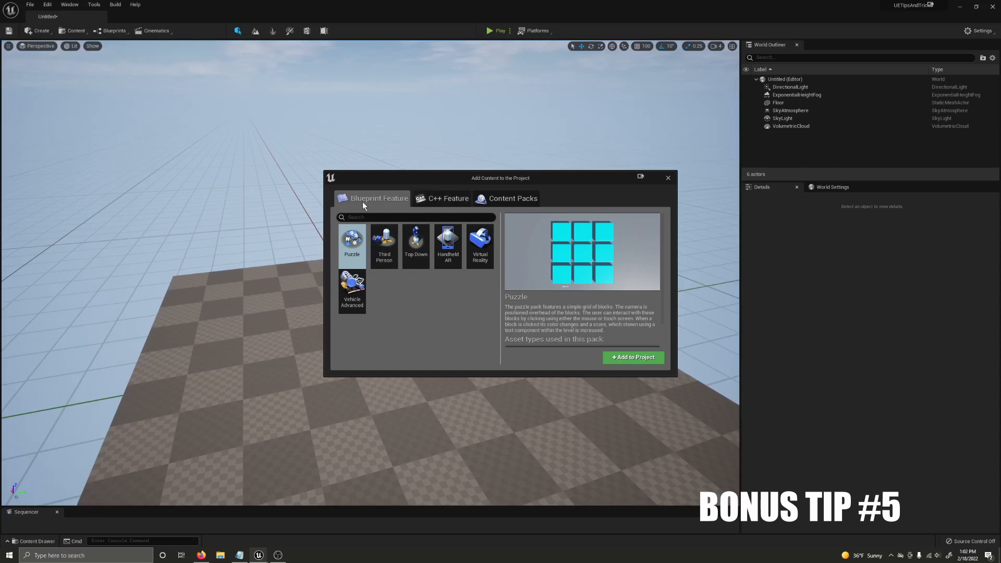
- Add the Starter Content pack to the project and return to the Content root folder
{"action": "left_click", "coordinate": [442, 198]}
{"action": "left_click", "coordinate": [490, 201]}
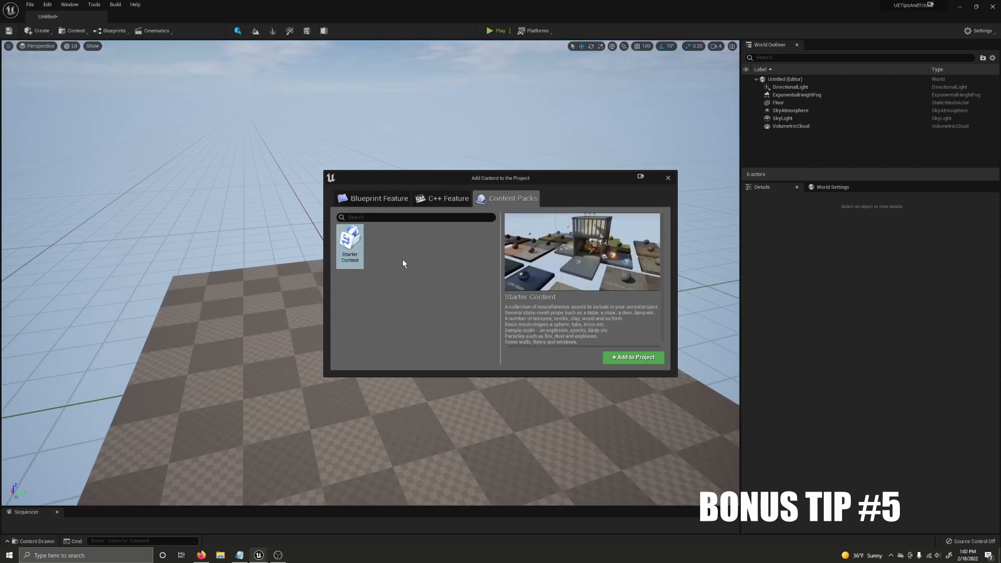
{"action": "left_click", "coordinate": [632, 358]}
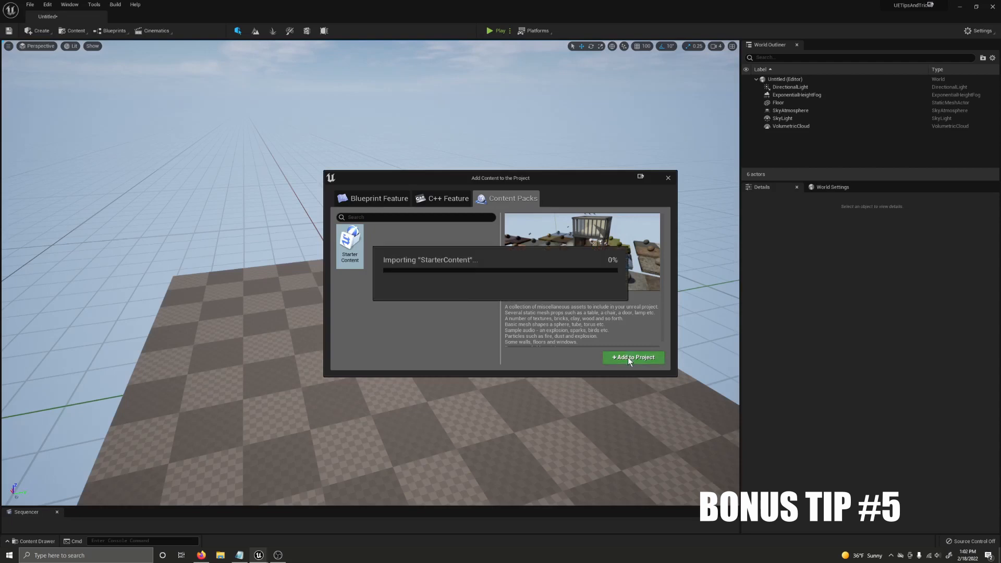
{"action": "left_click", "coordinate": [667, 178]}
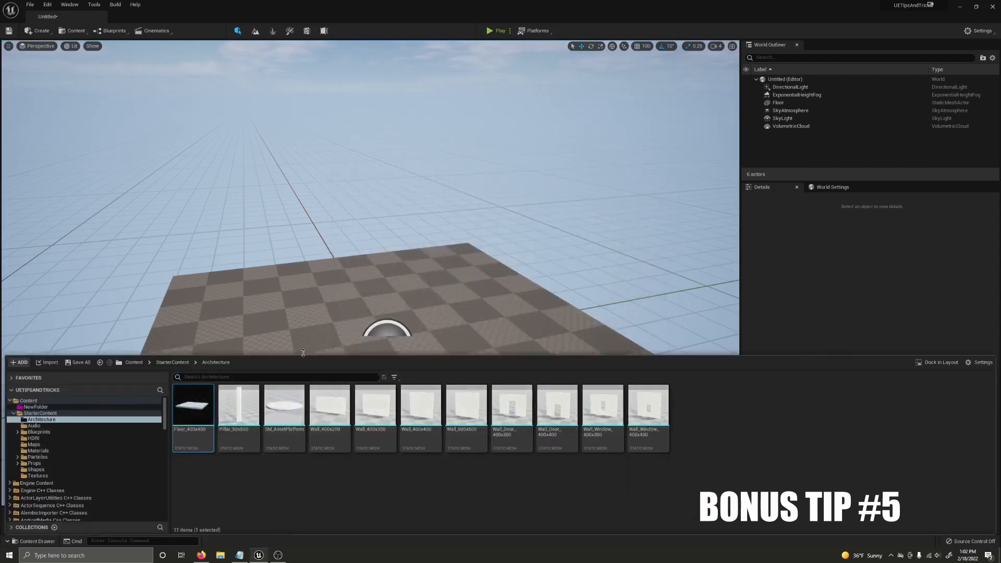
{"action": "left_click", "coordinate": [134, 362]}
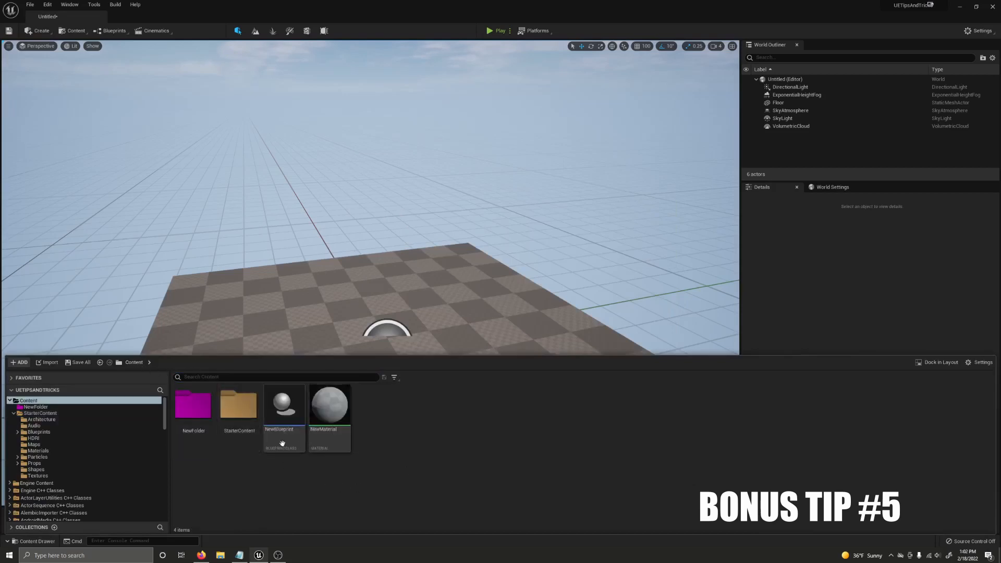